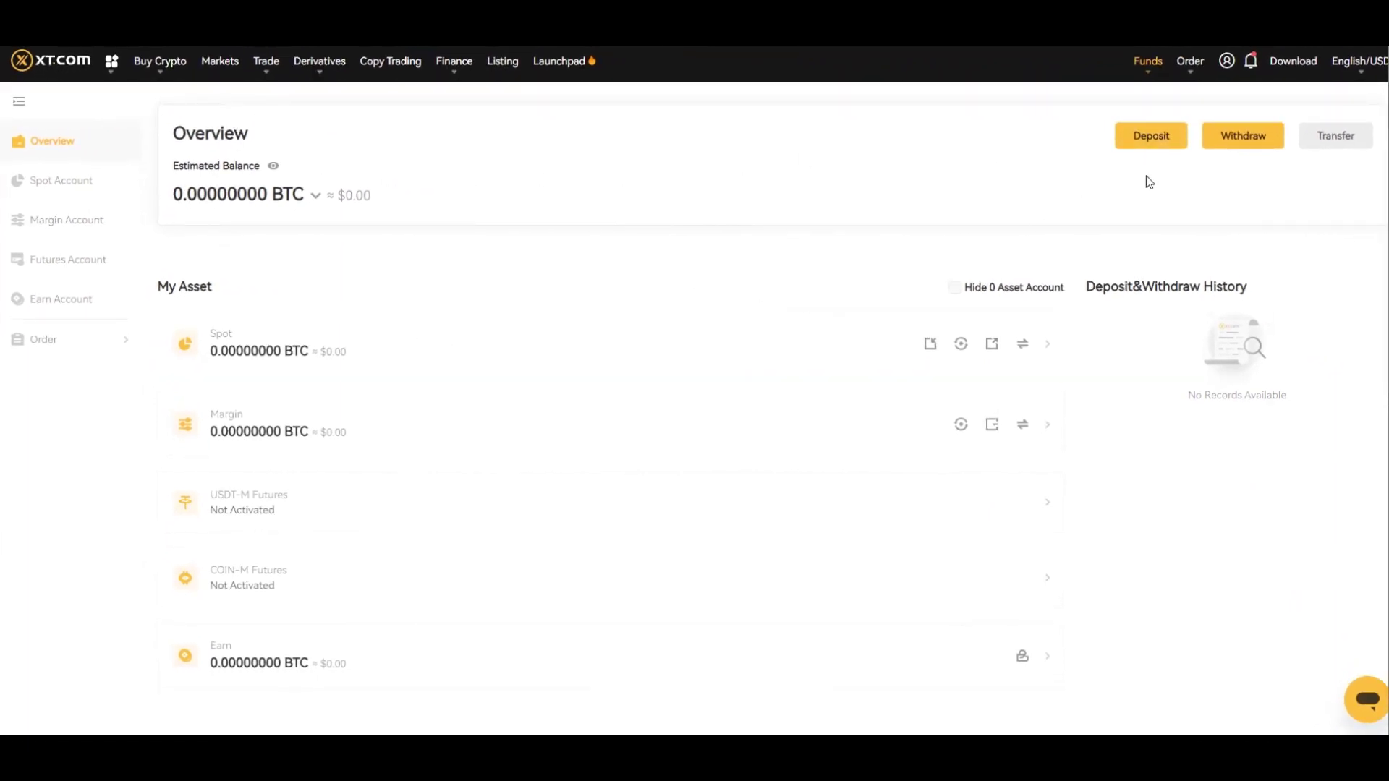
Step: Open the Crypto Deposit page from Overview and bring up the Buy Crypto options
left_click(1140, 137)
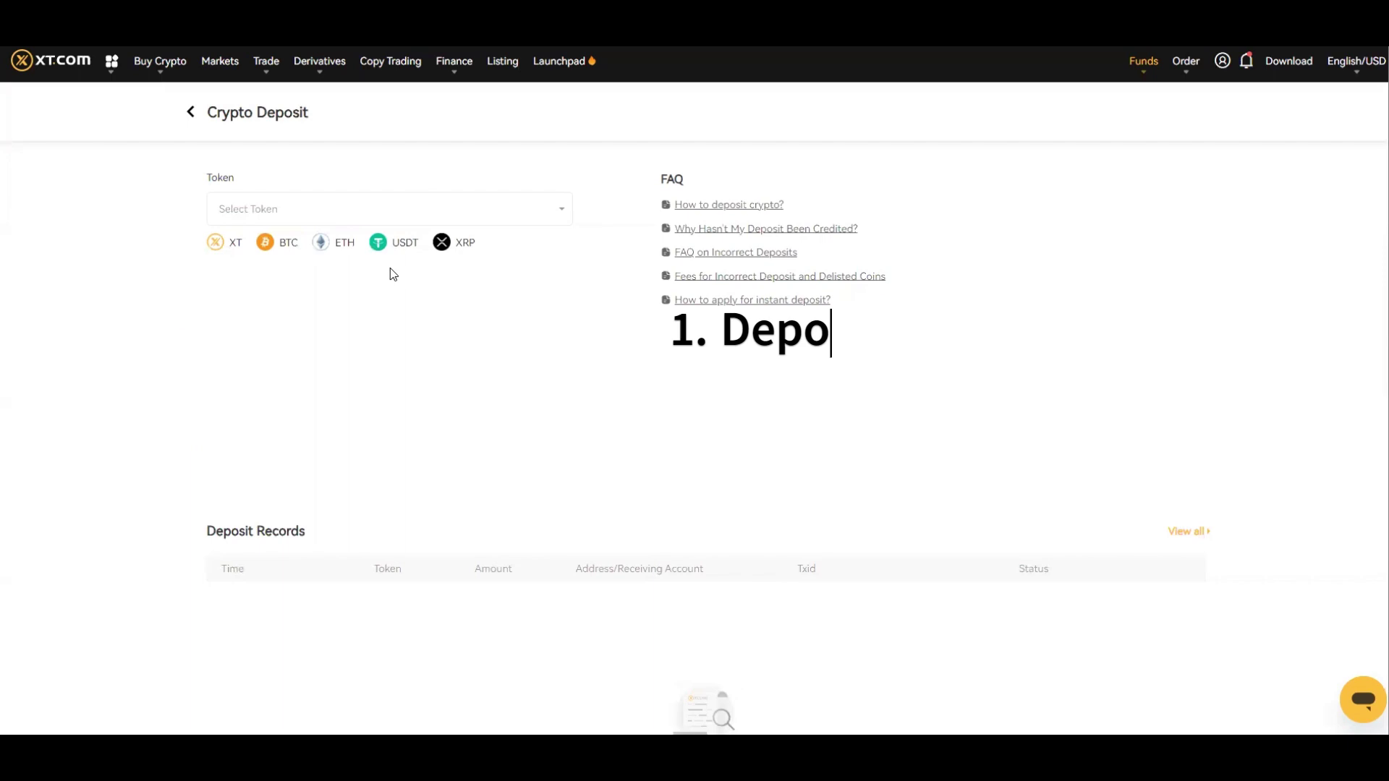
mouse_move(164, 63)
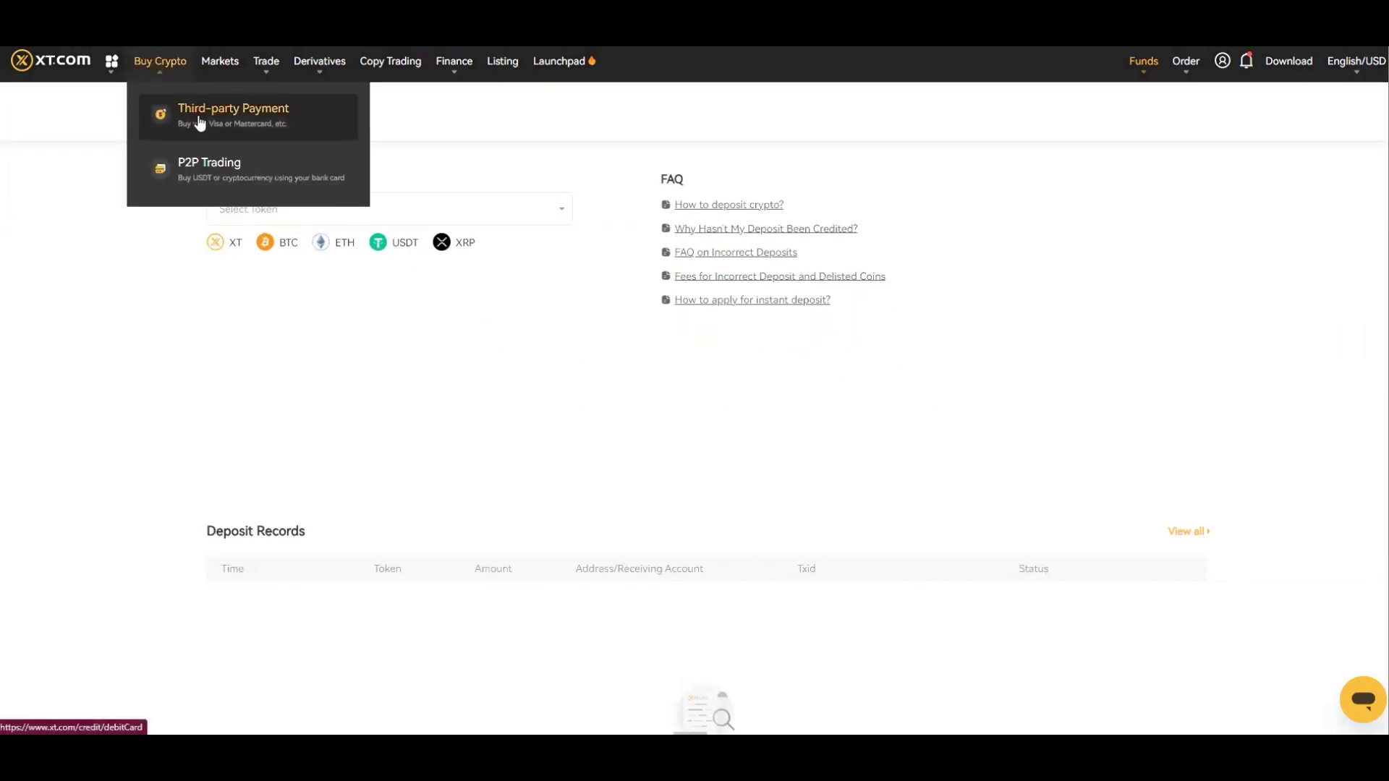
Step: Open the Third-party Payment form to spend 500 USD, receiving USDT
left_click(200, 116)
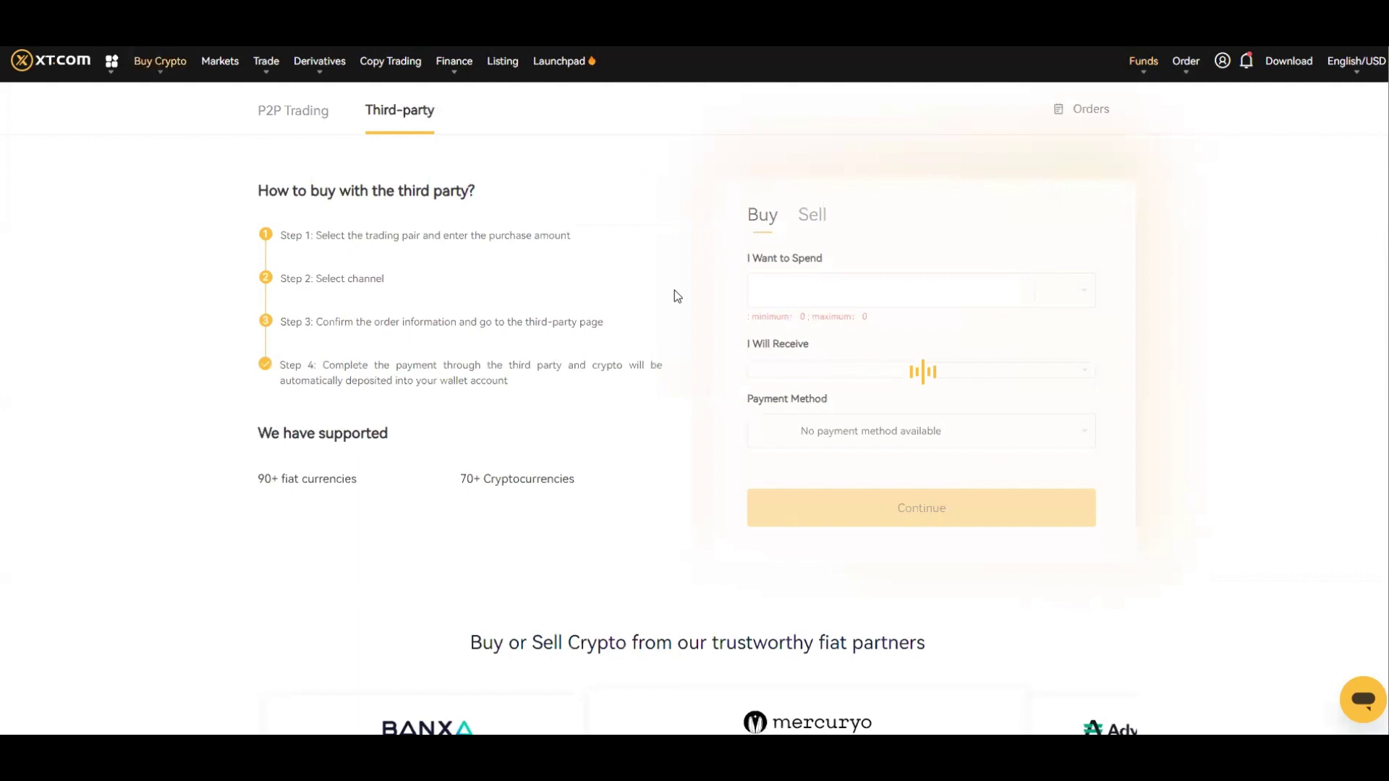
left_click(783, 293)
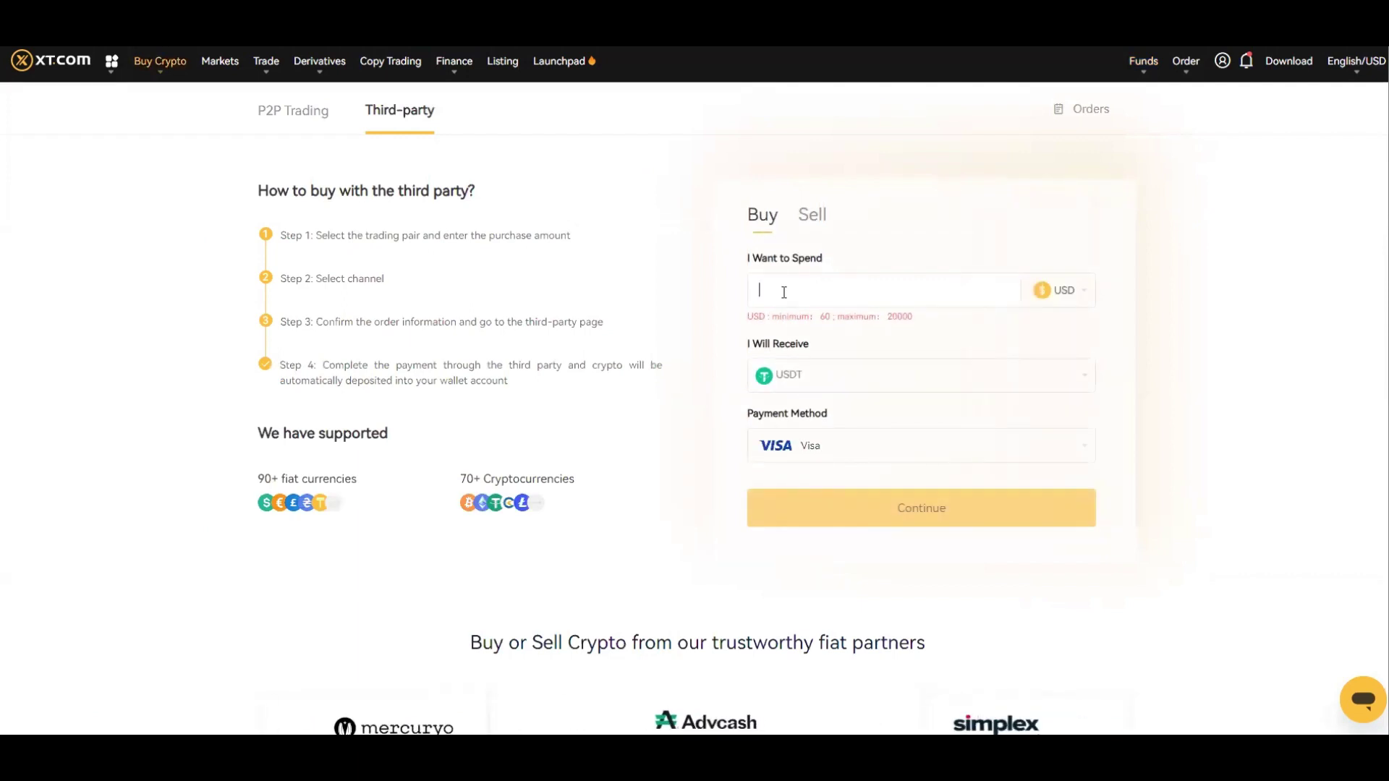
type("500")
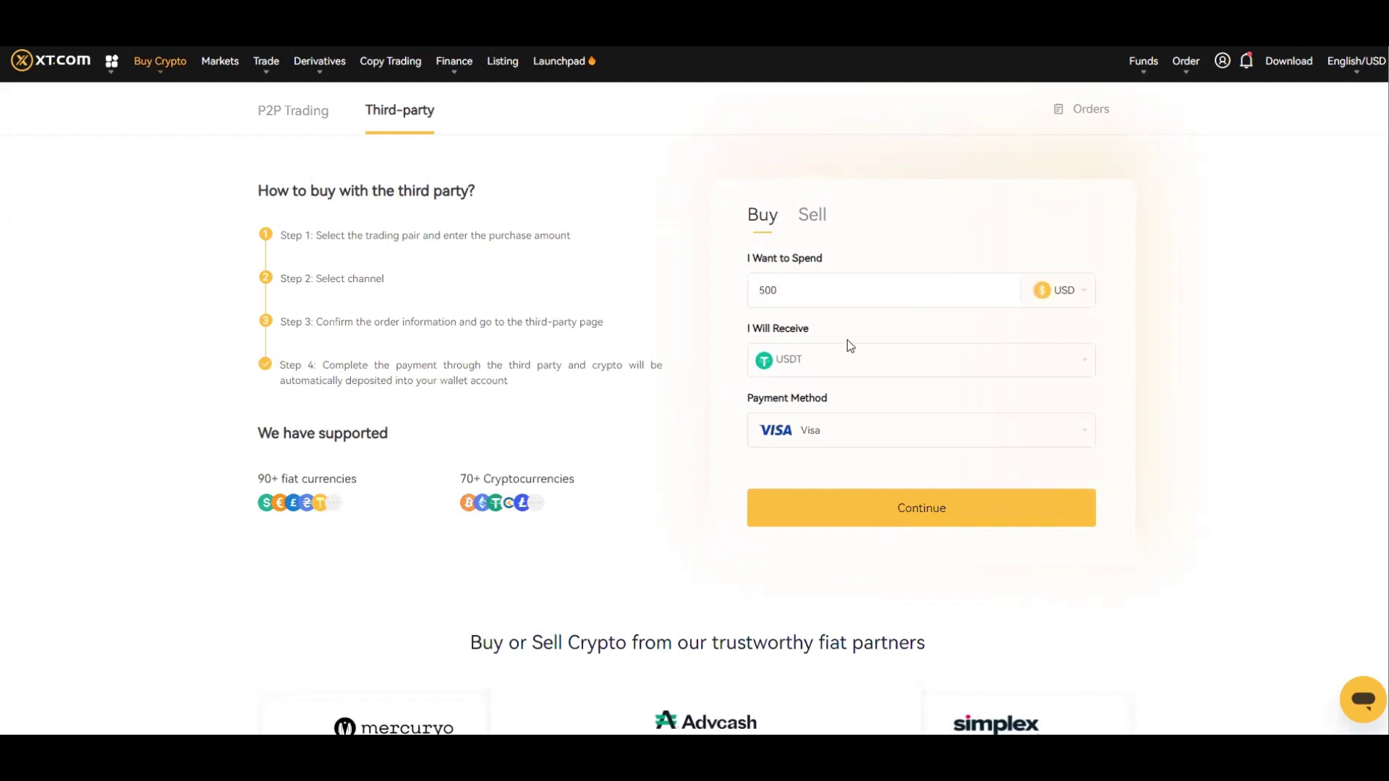
left_click(826, 361)
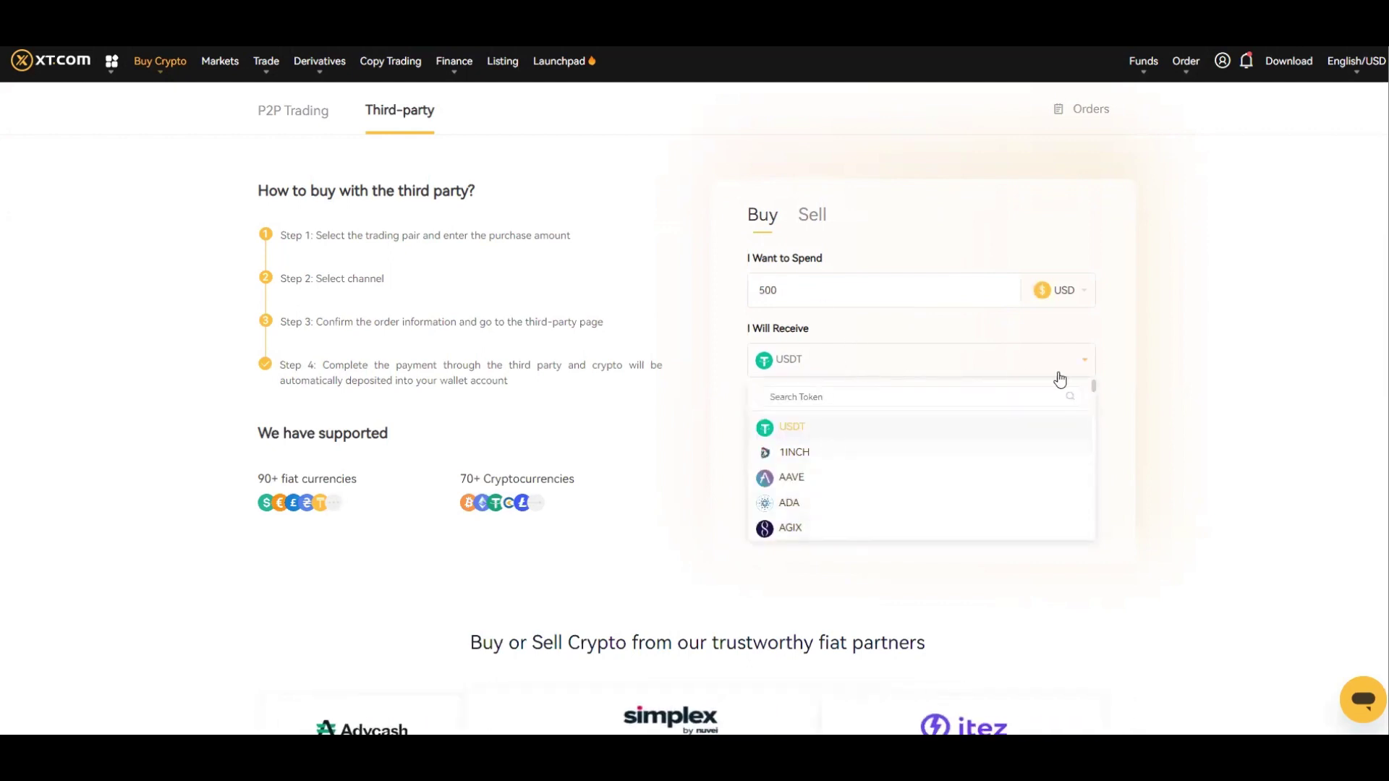
left_click(1122, 366)
Step: Review the payment method list and keep Visa as the payment method
left_click(818, 427)
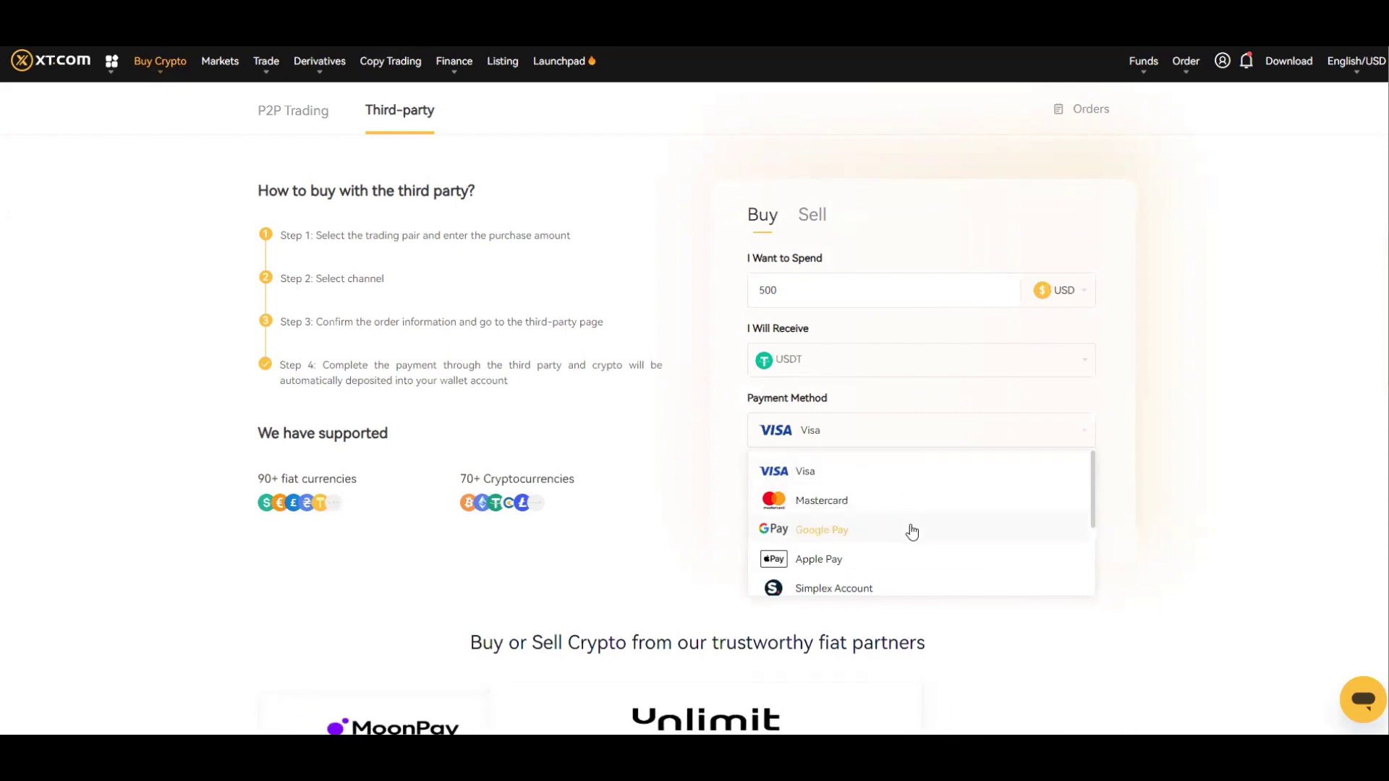
scroll(910, 561, "down", 1)
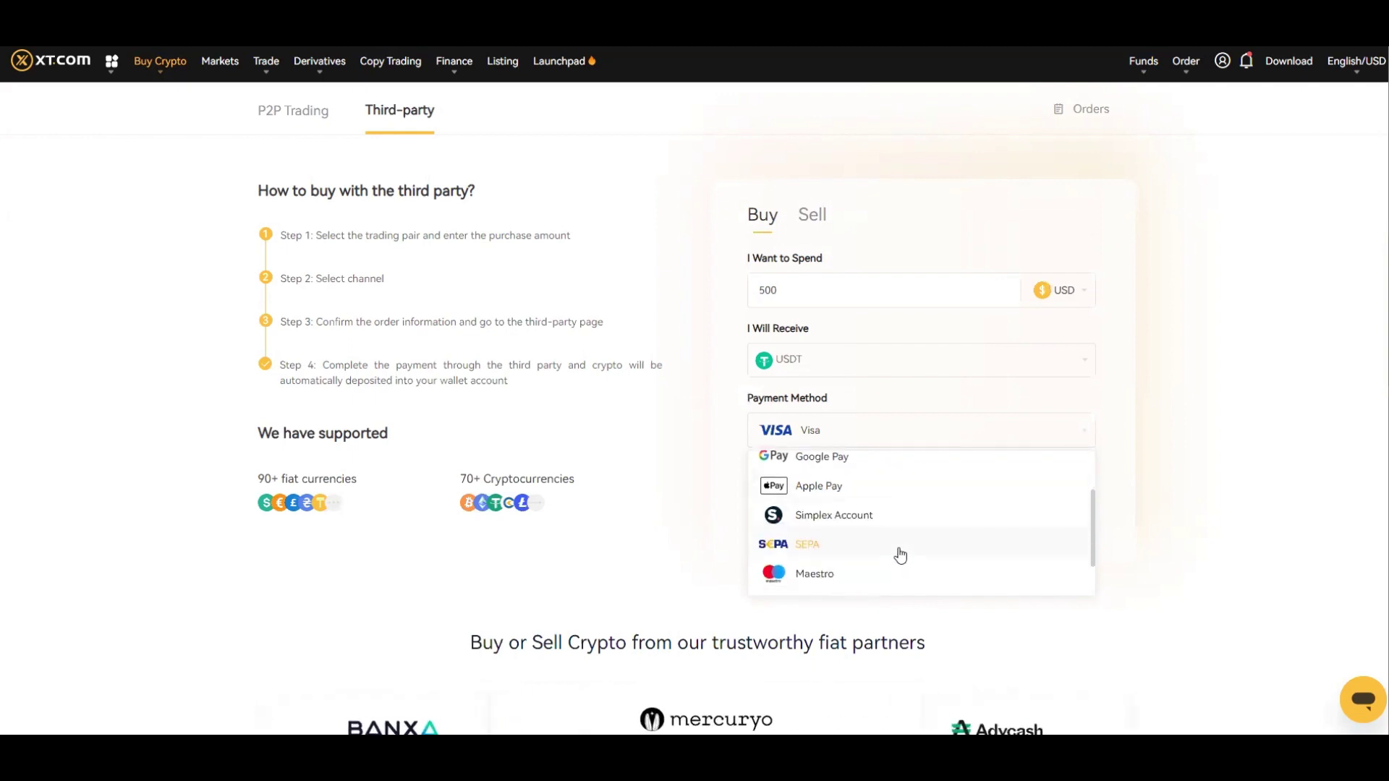
scroll(896, 554, "down", 1)
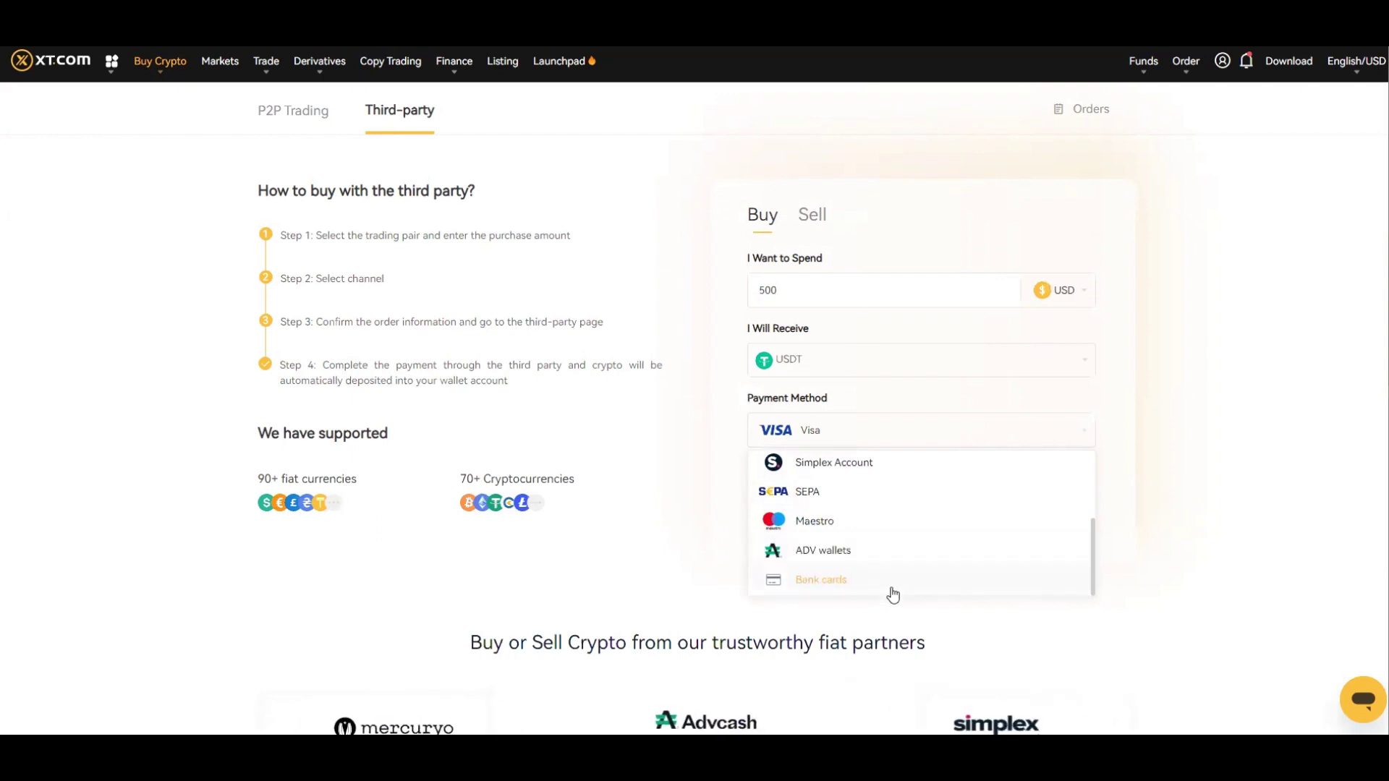
scroll(893, 583, "down", 1)
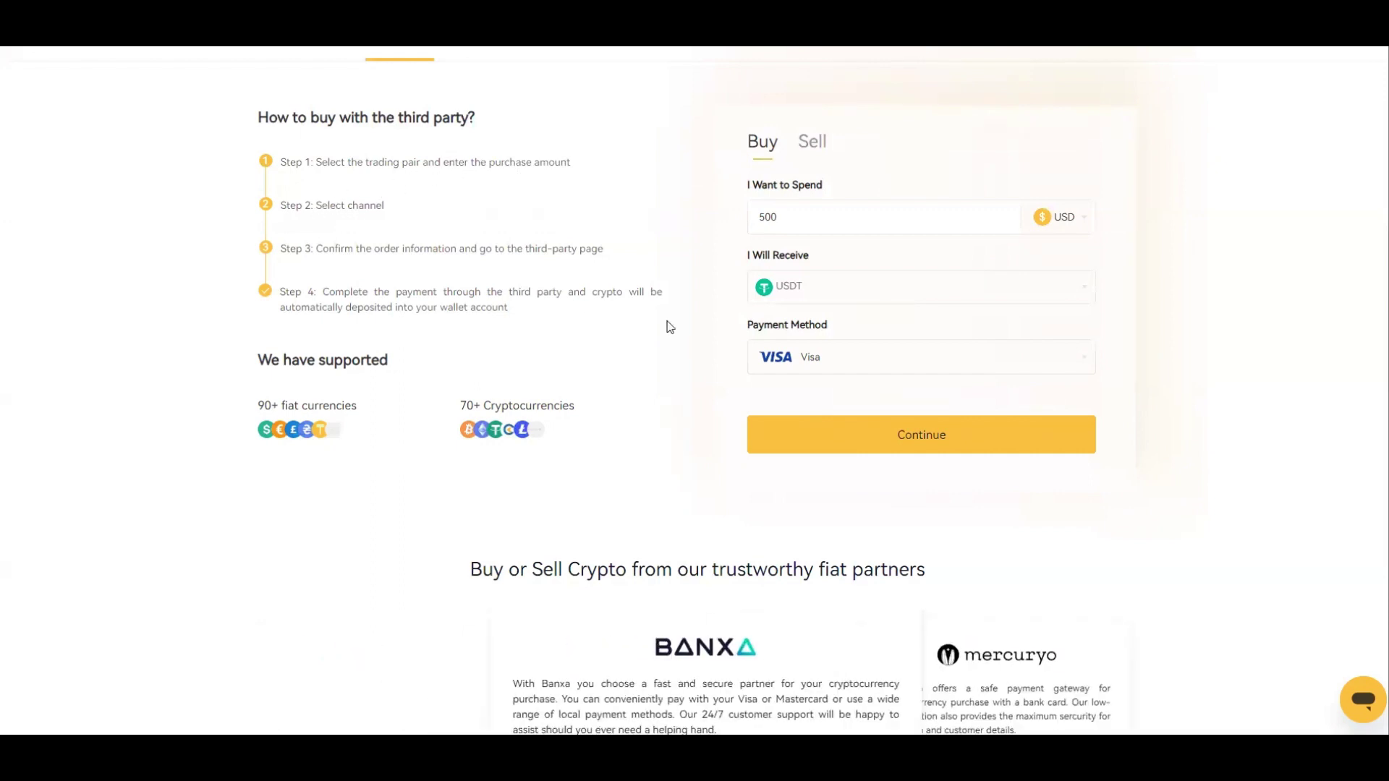
left_click(775, 357)
left_click(362, 287)
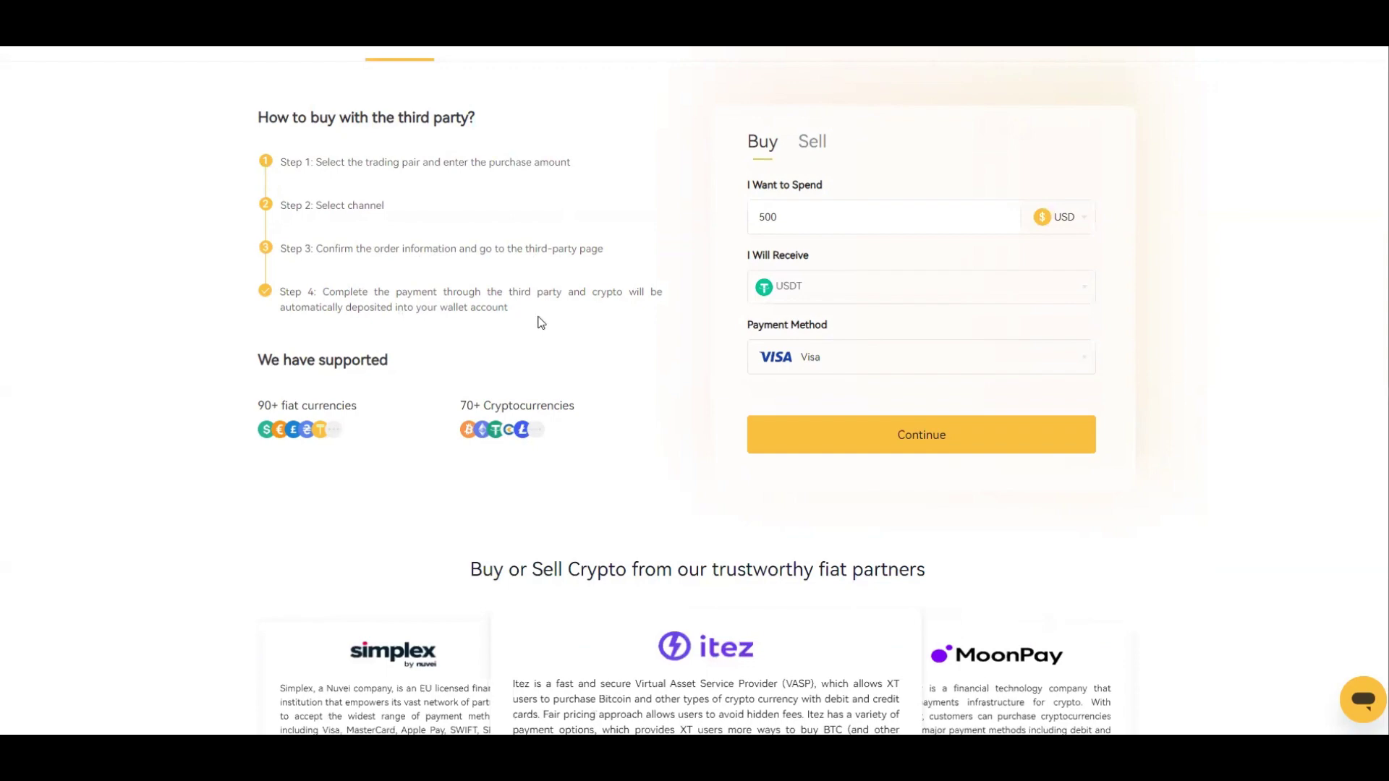
scroll(543, 340, "down", 2)
scroll(494, 298, "up", 3)
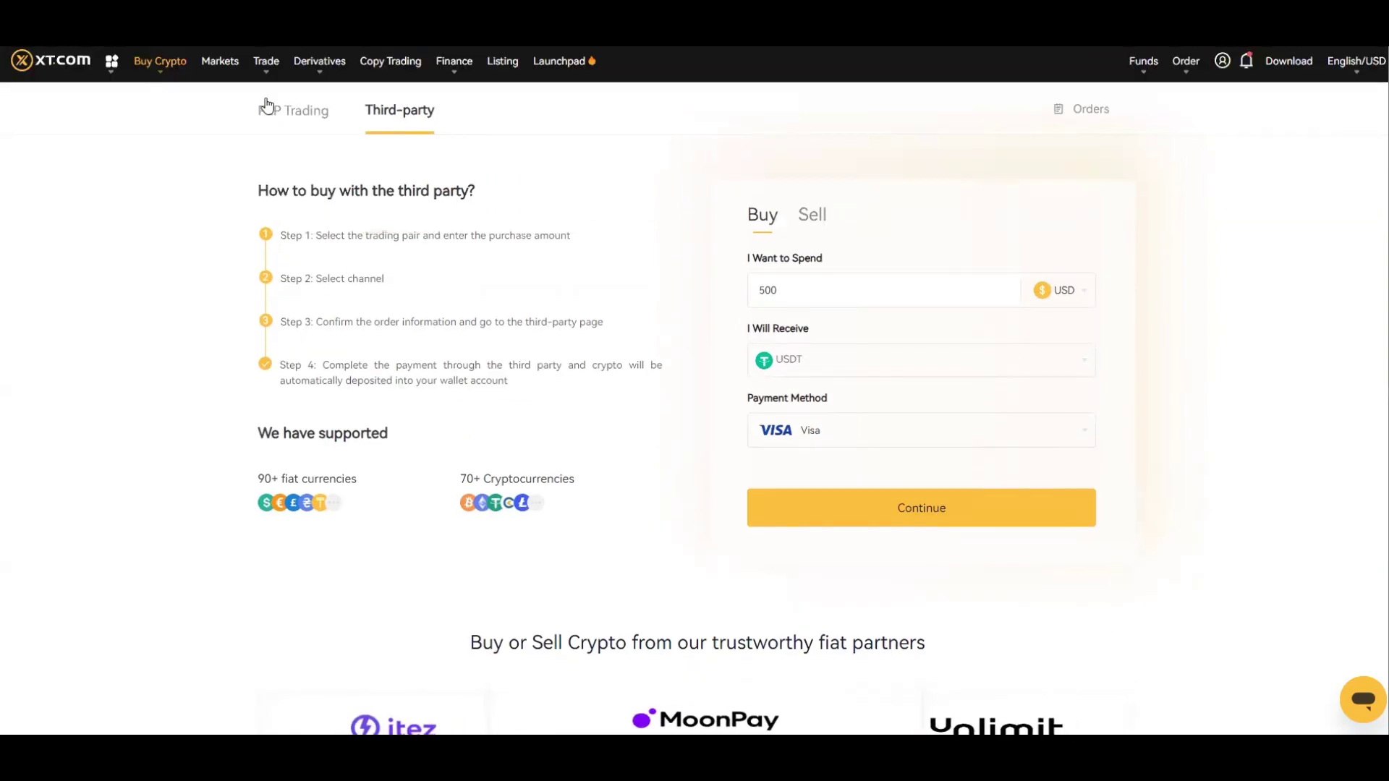
Step: Filter the Spot account balances to USDT by searching 'usdt'
mouse_move(1141, 67)
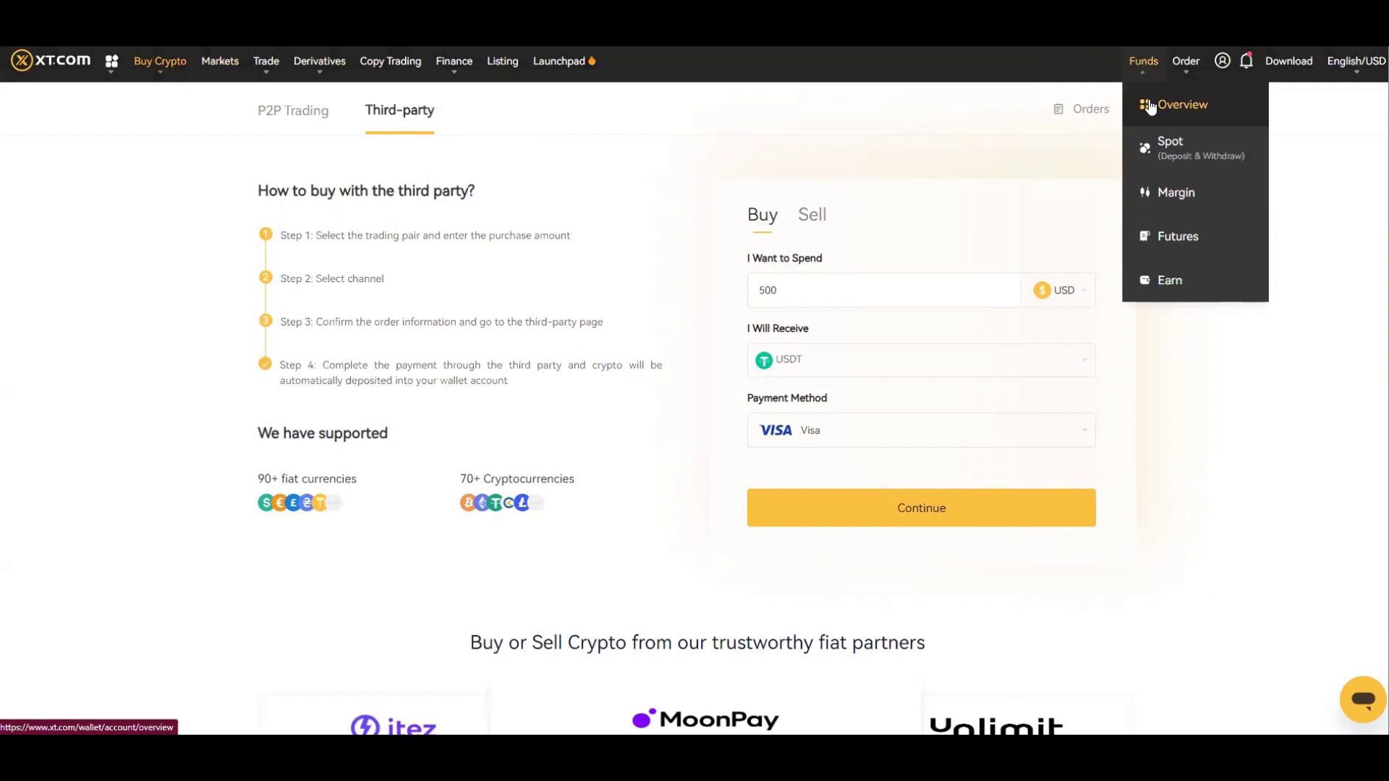
left_click(1148, 102)
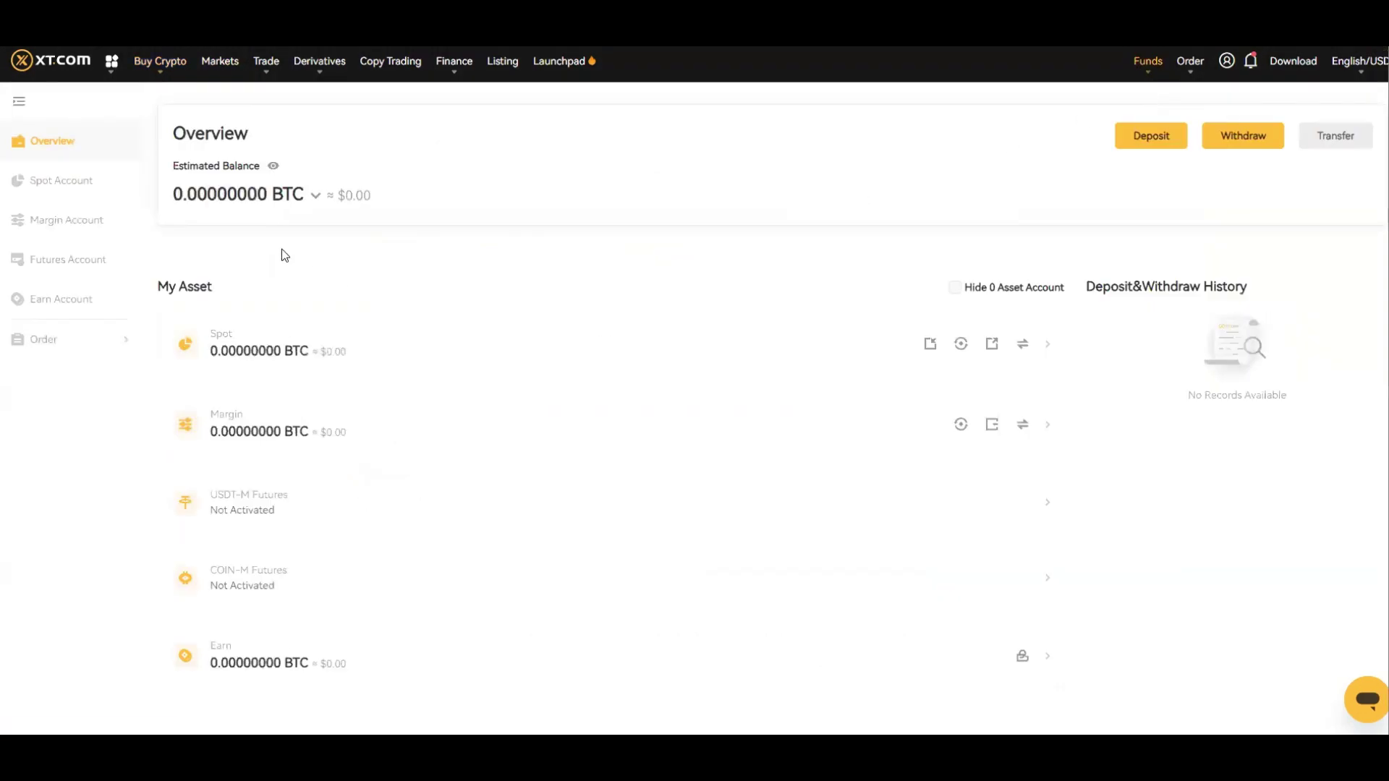
left_click(267, 346)
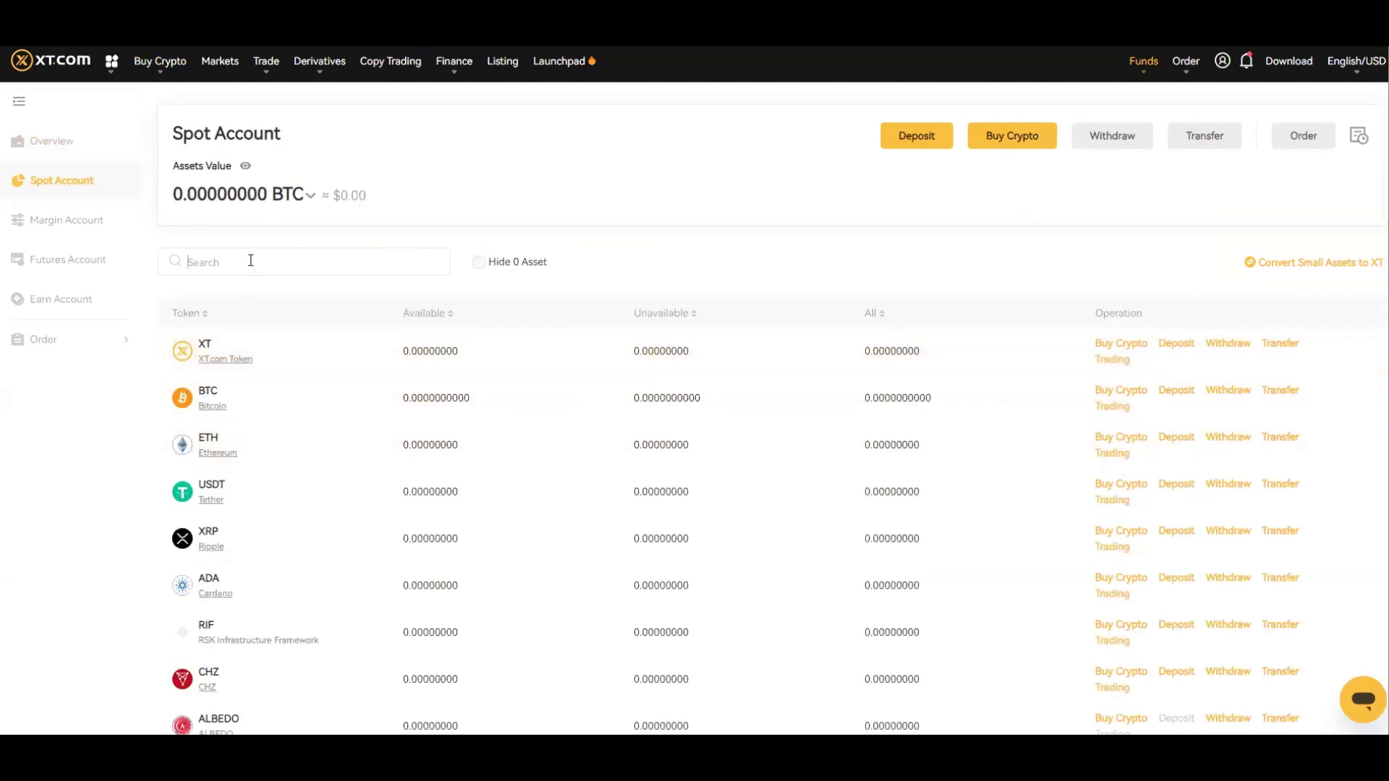
type("usdt")
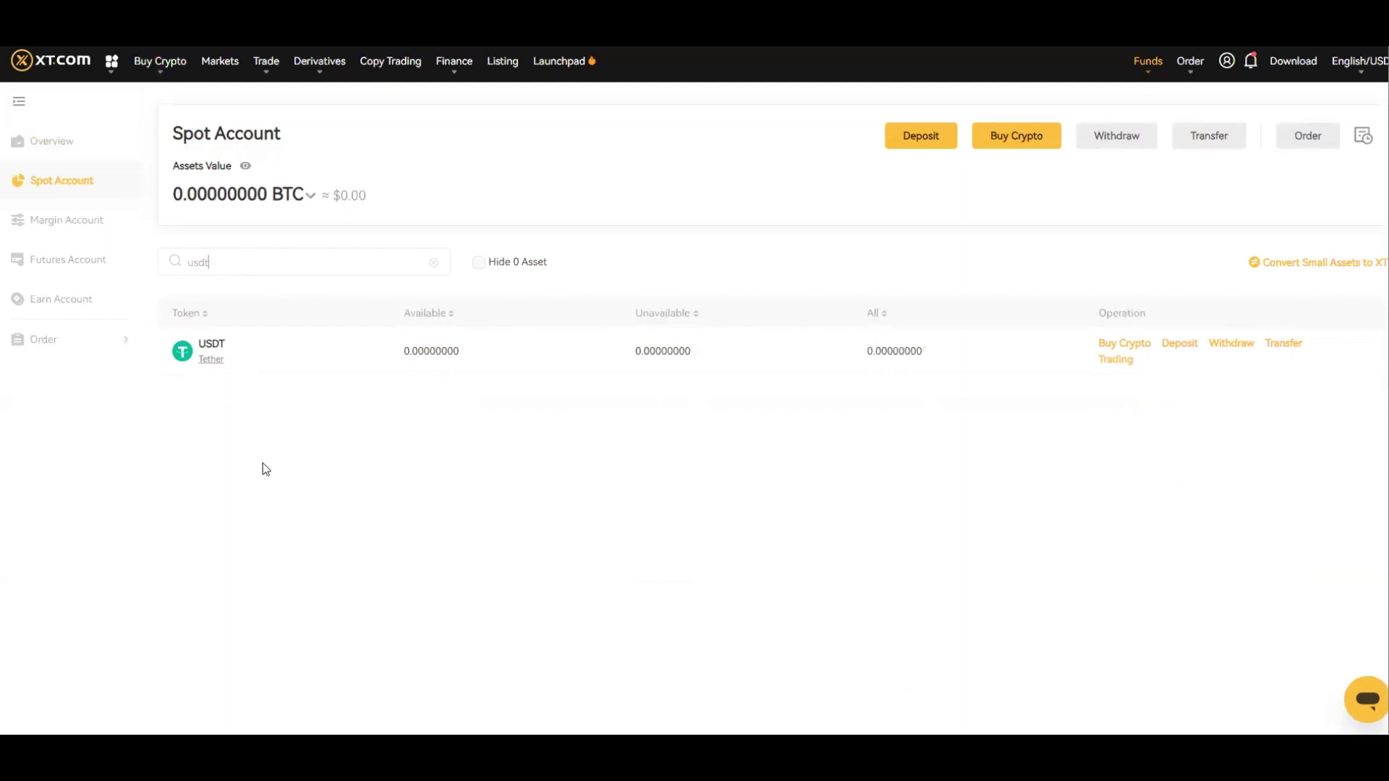
mouse_move(167, 62)
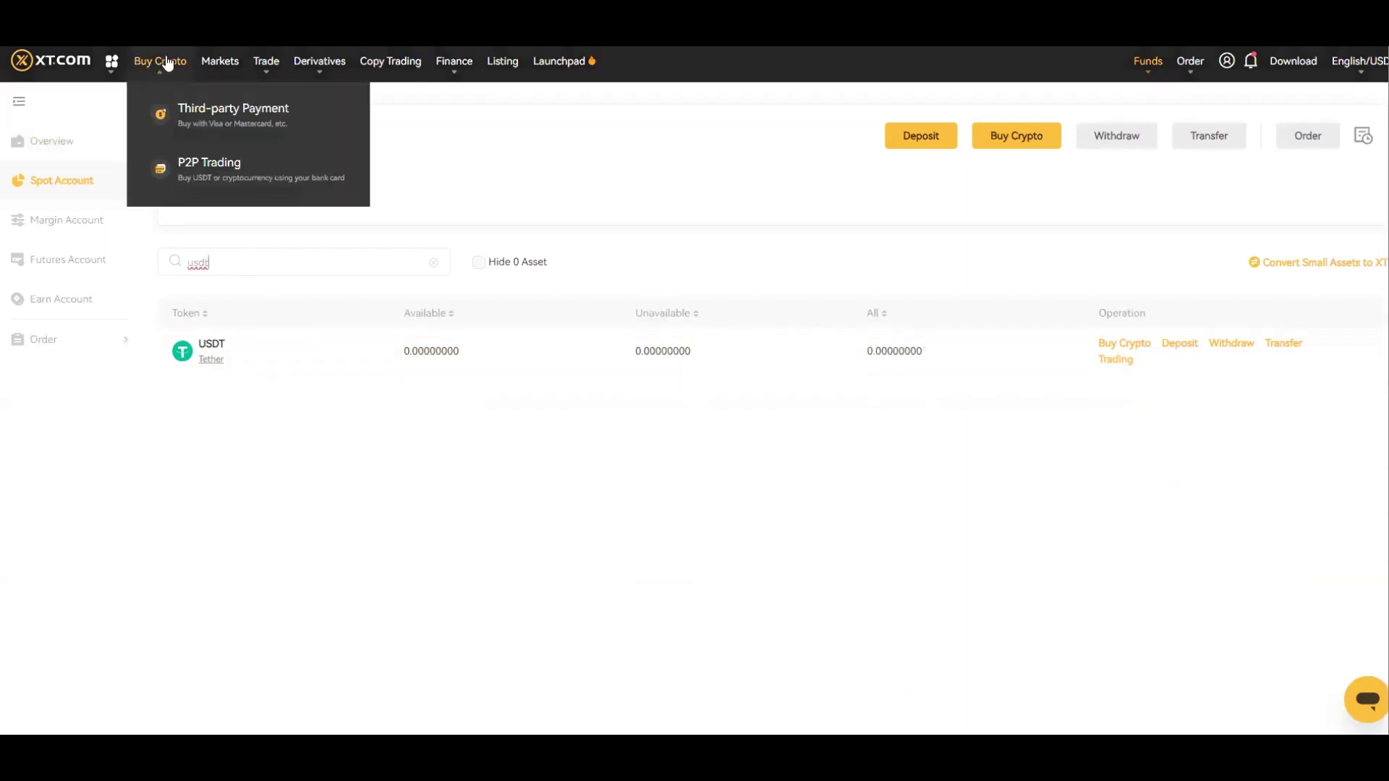
Step: Open P2P Trading and twice try buying USDT from the cheapest merchant
left_click(195, 170)
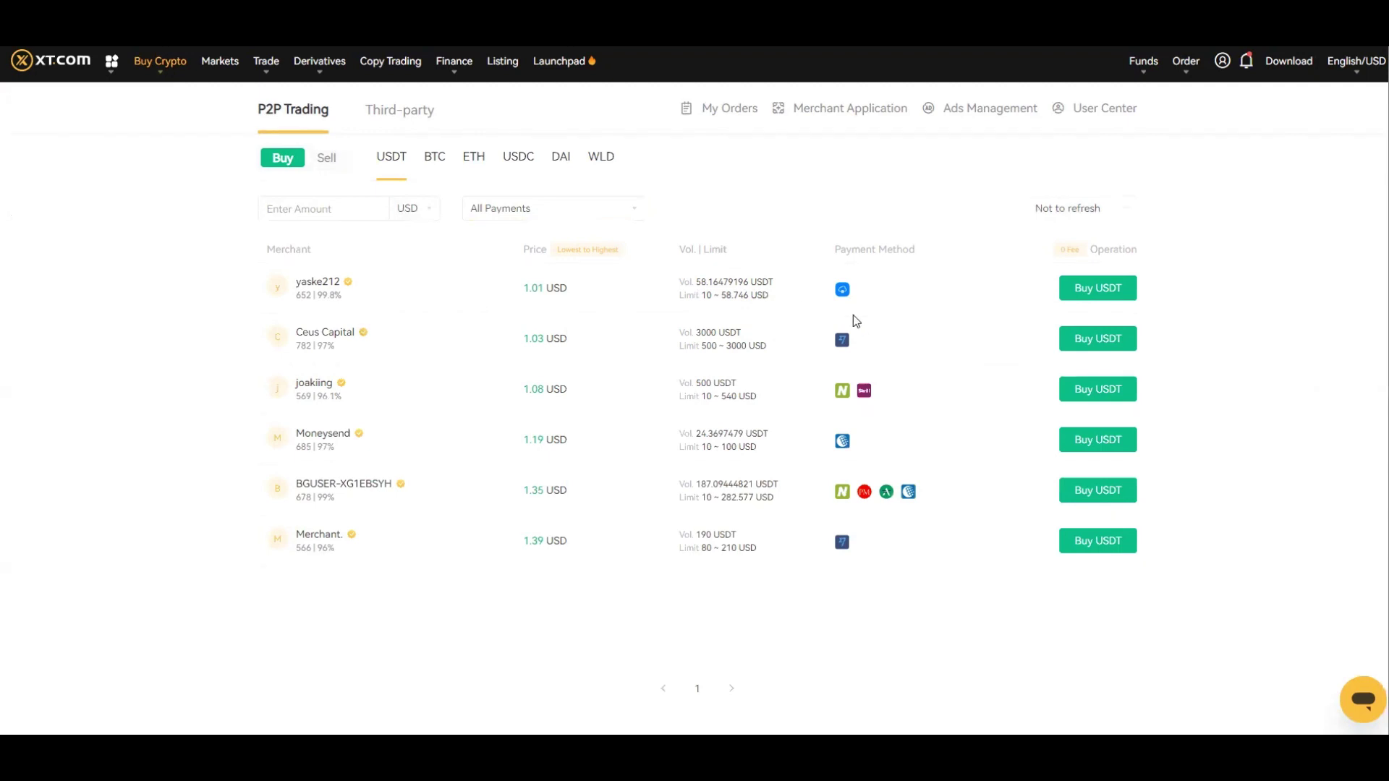
left_click(1105, 293)
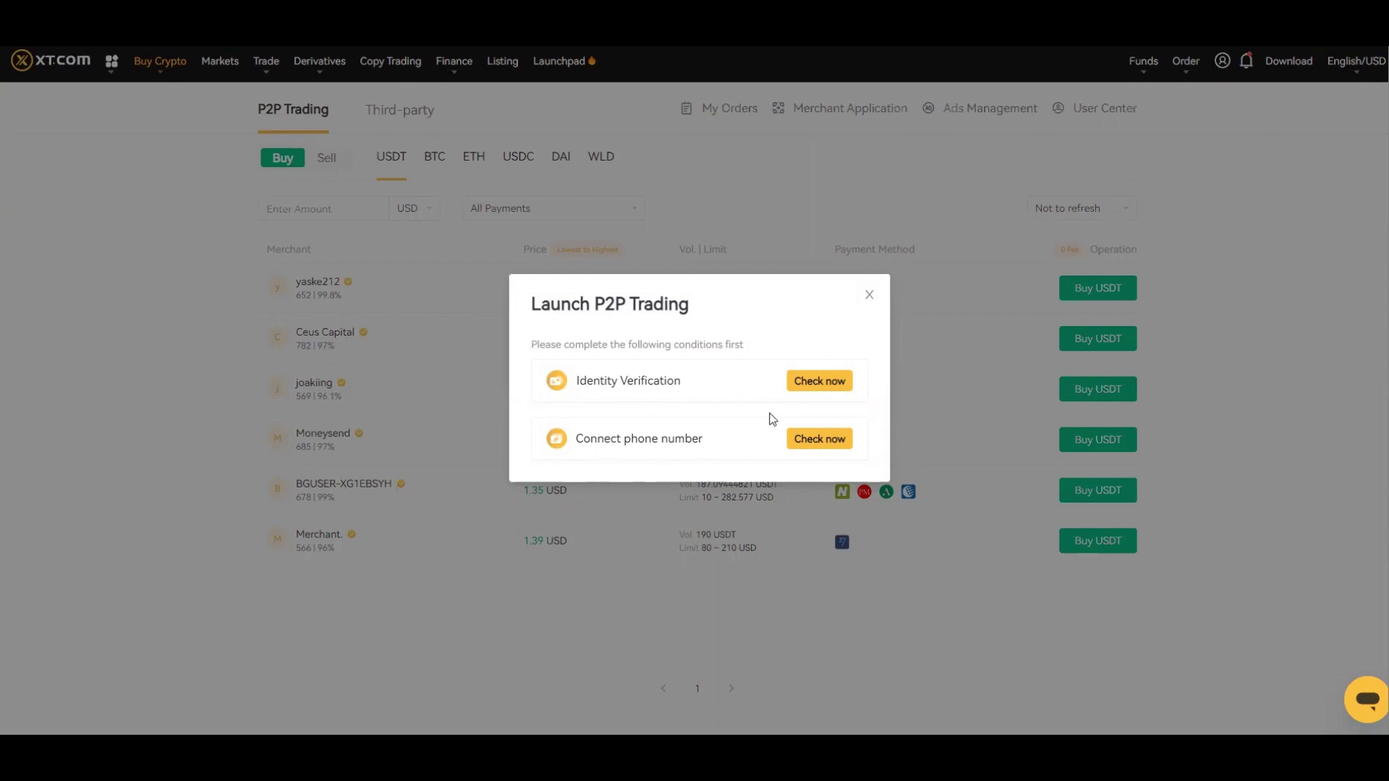
left_click(870, 297)
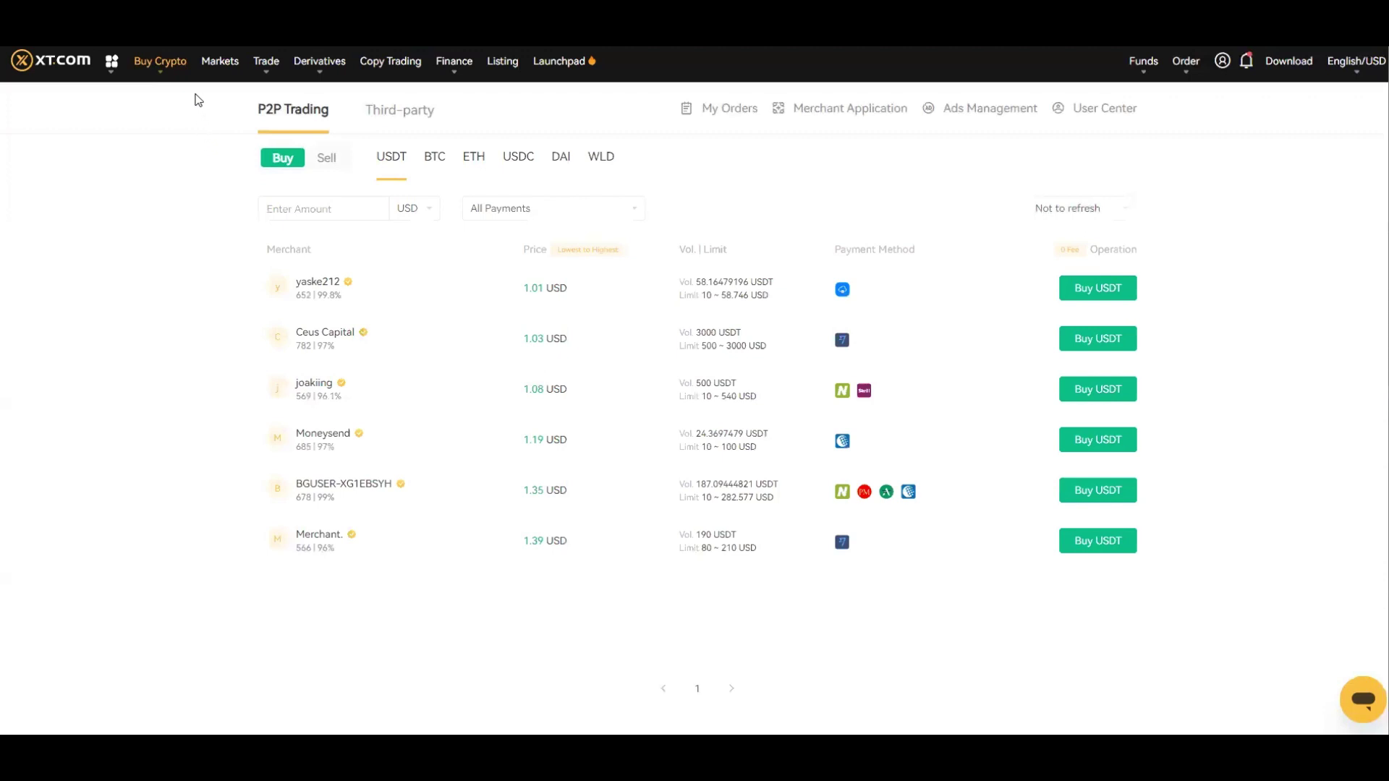
left_click(1086, 289)
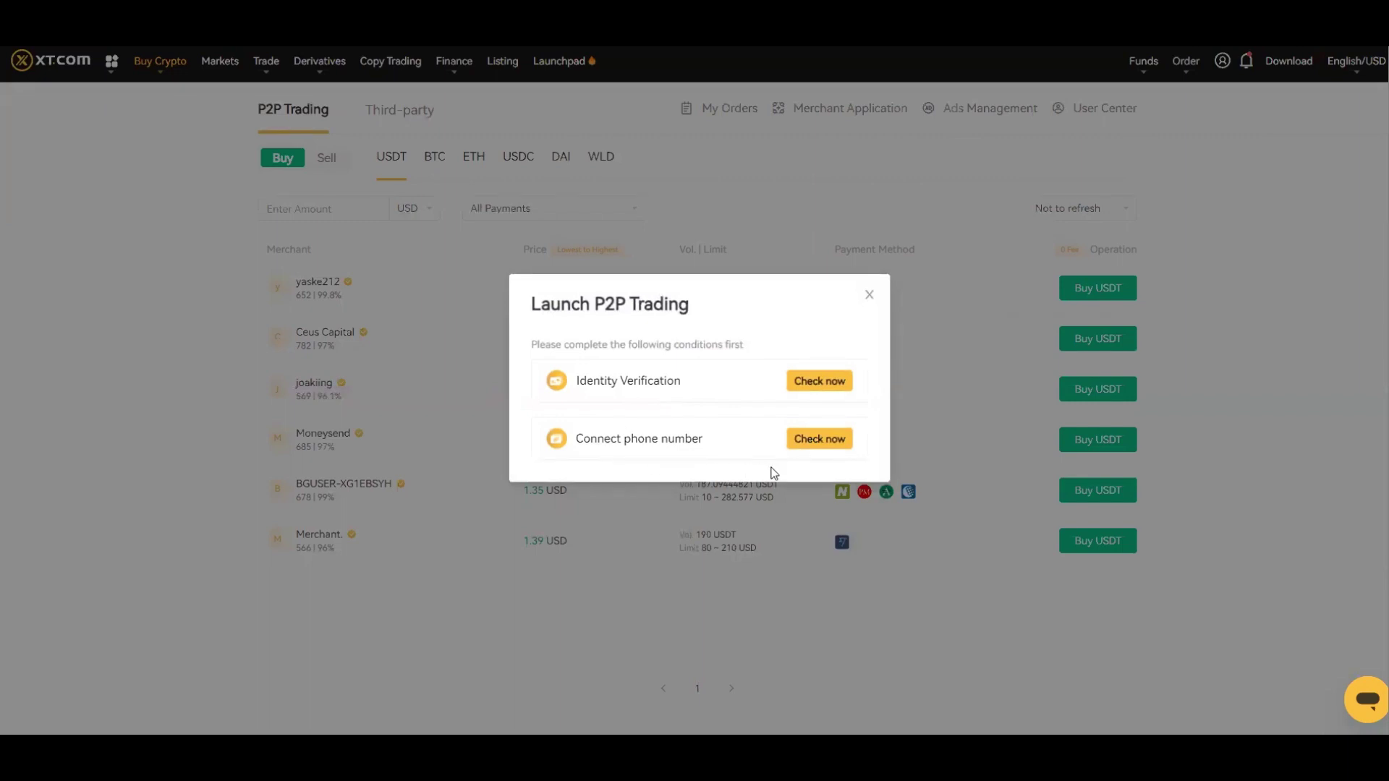
Step: Dismiss the verification prompt and return to the Crypto Deposit page
left_click(870, 297)
mouse_move(173, 80)
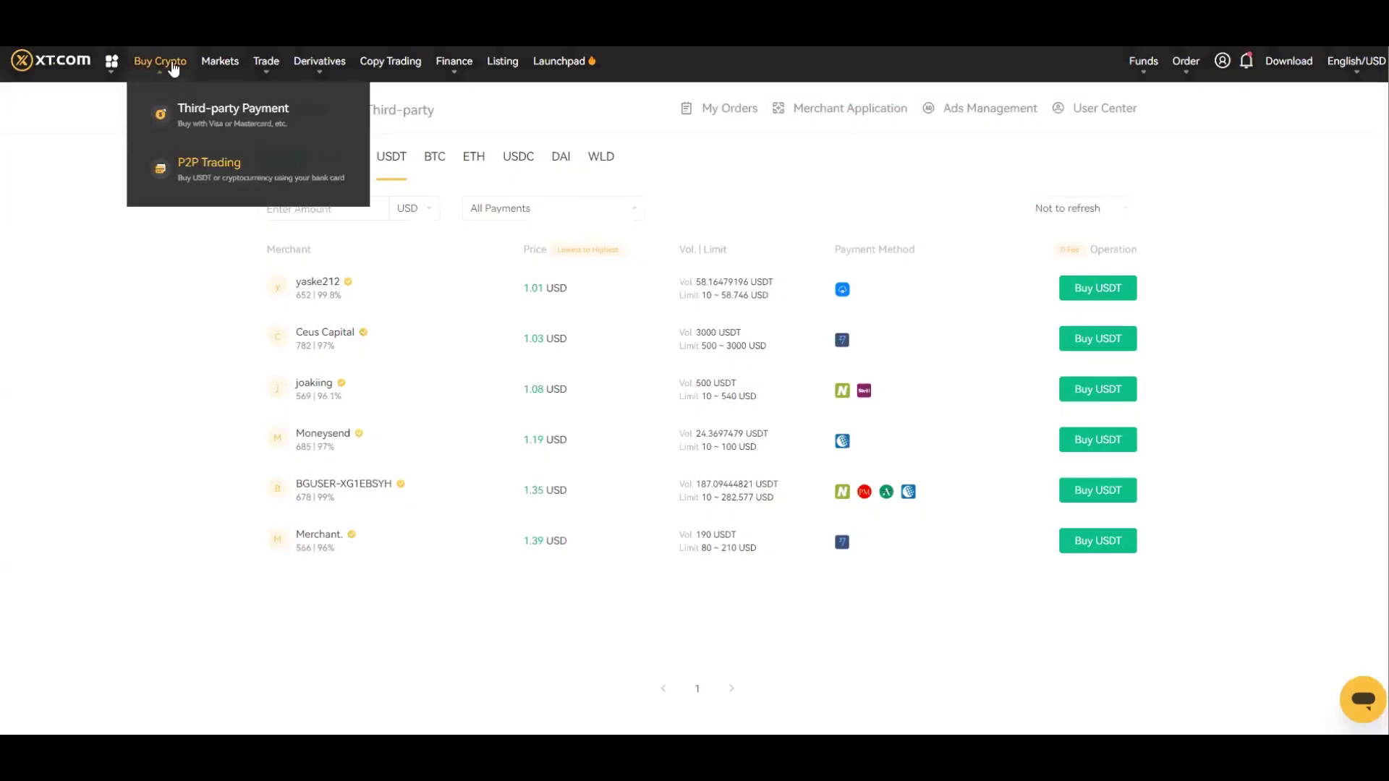
mouse_move(1149, 77)
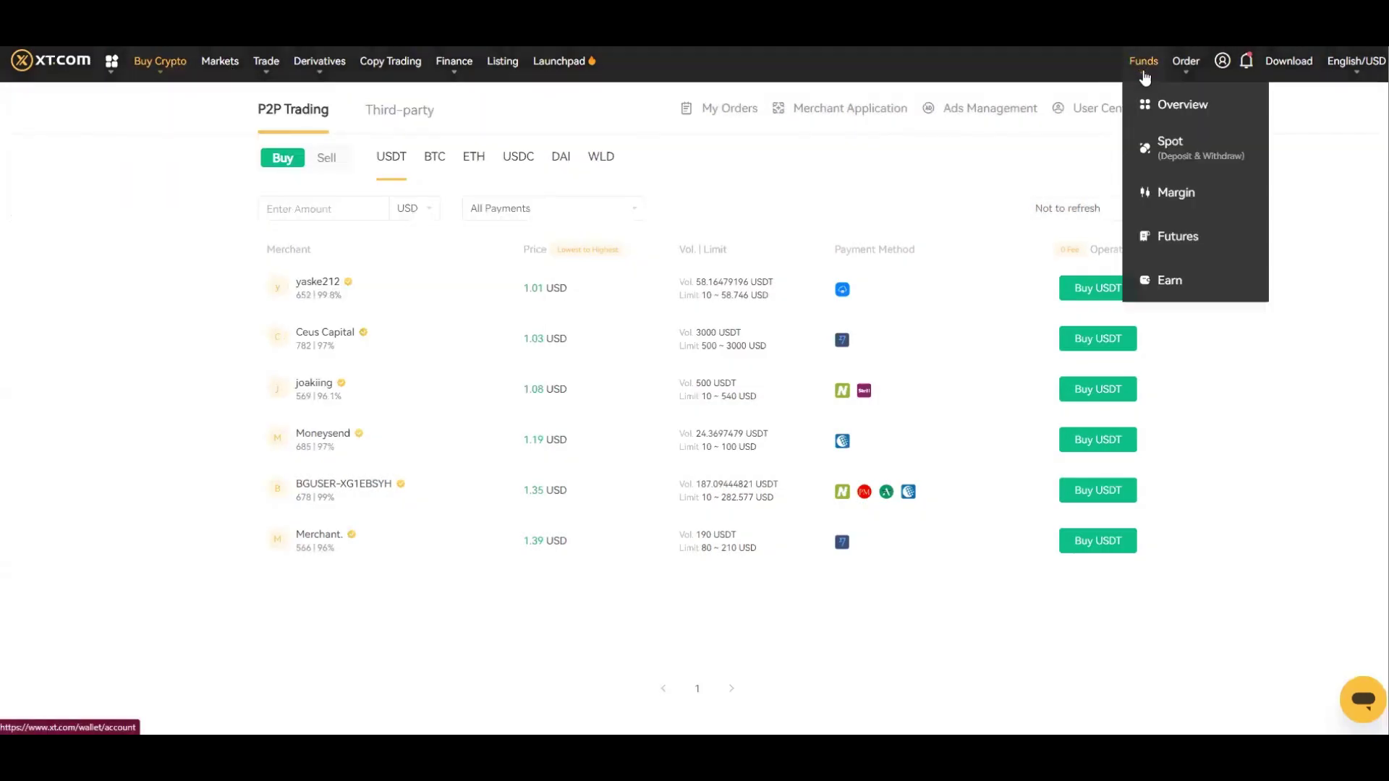
left_click(1165, 104)
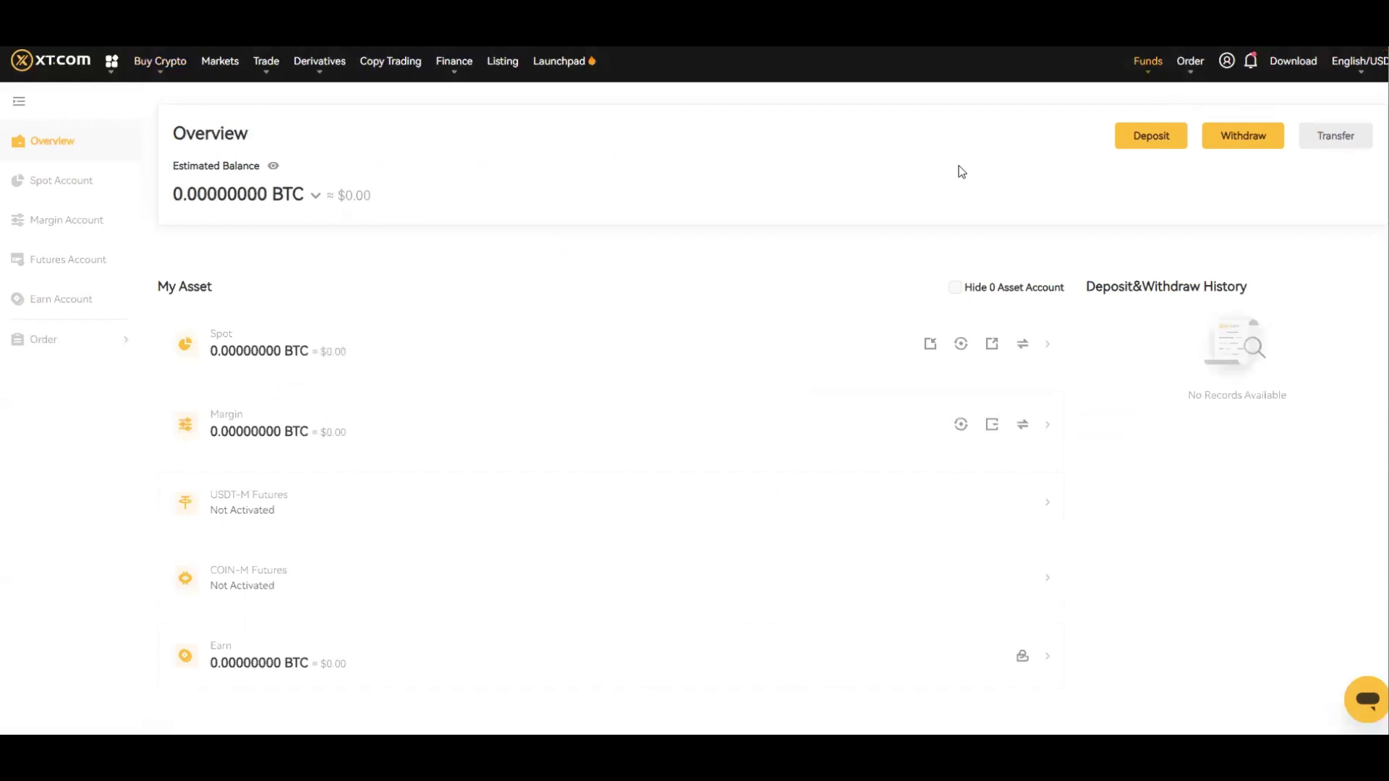
left_click(1136, 138)
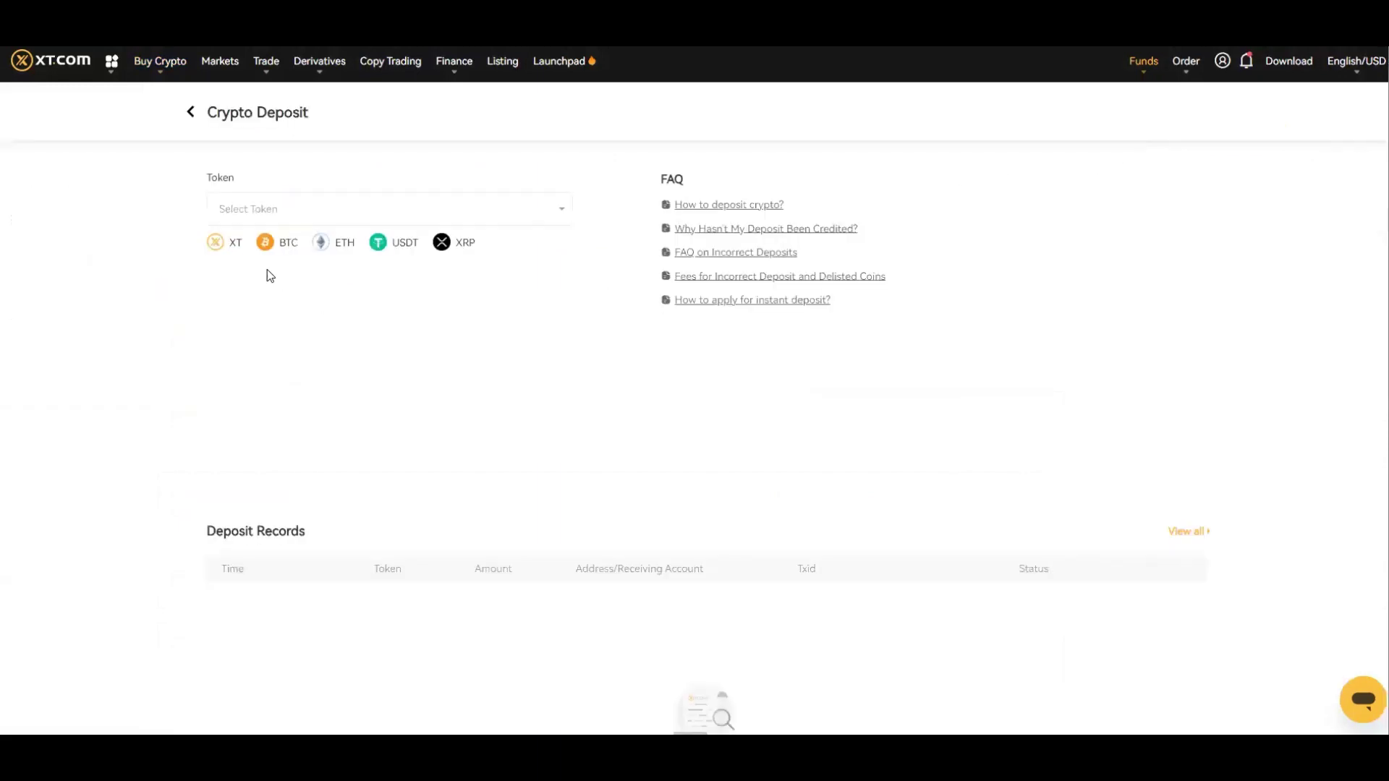
Step: Choose USDT on the Tron (TRC20) network to reveal its deposit address
left_click(396, 243)
left_click(315, 287)
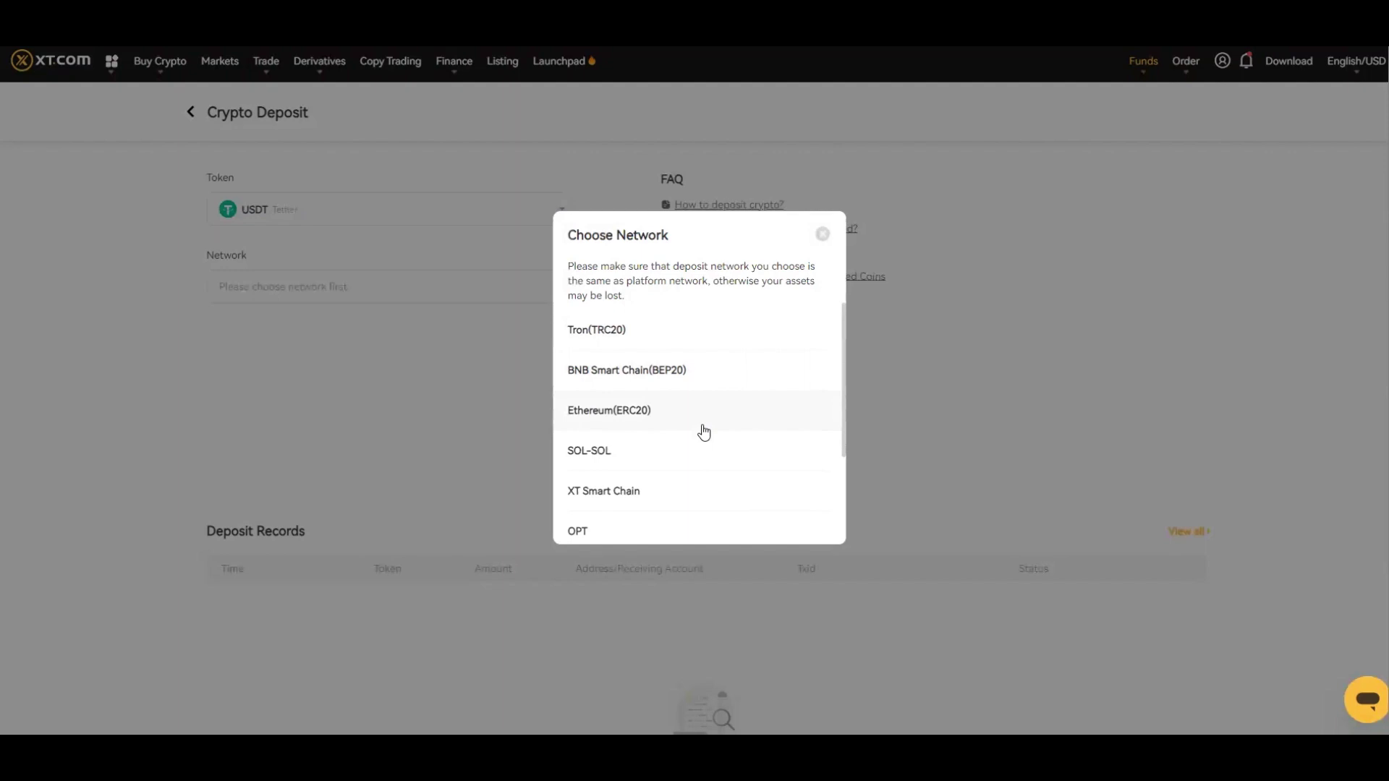
scroll(702, 467, "down", 2)
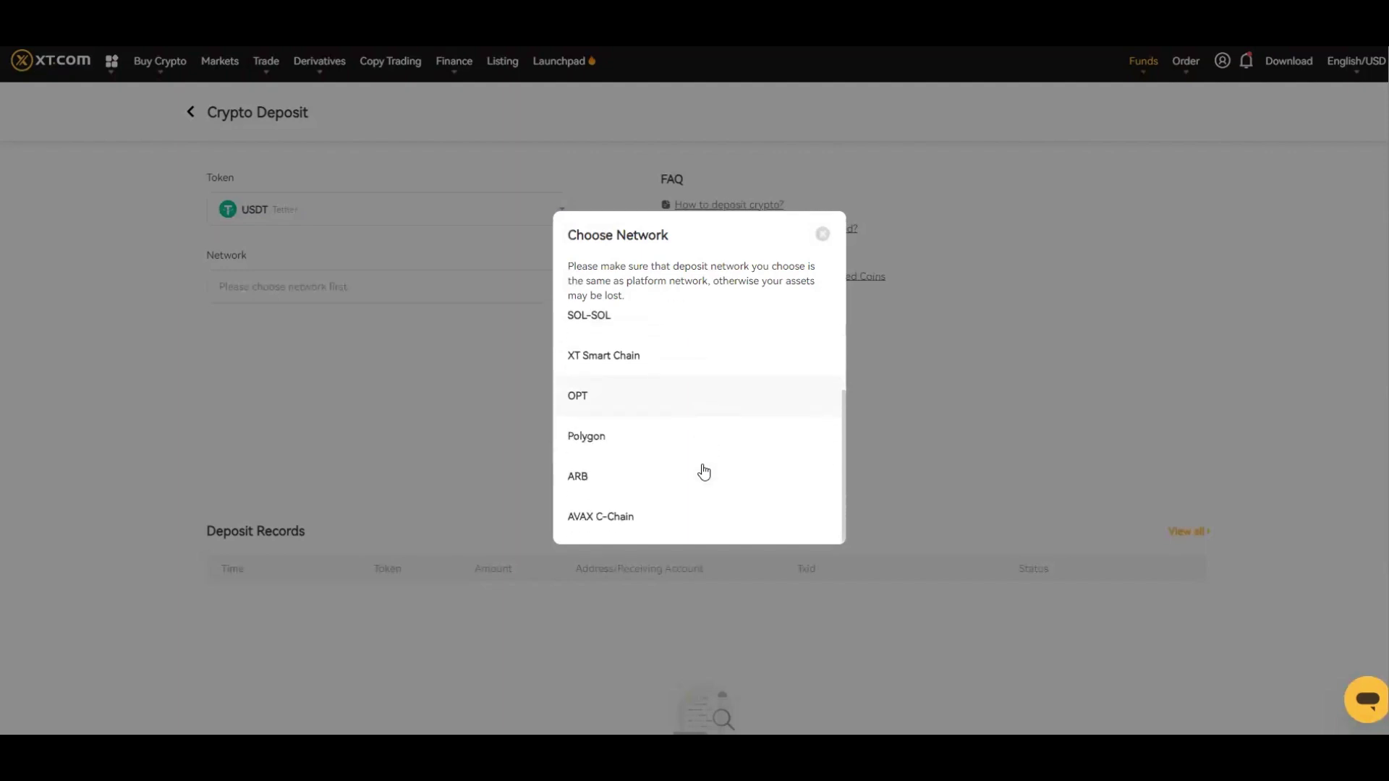
scroll(683, 503, "up", 2)
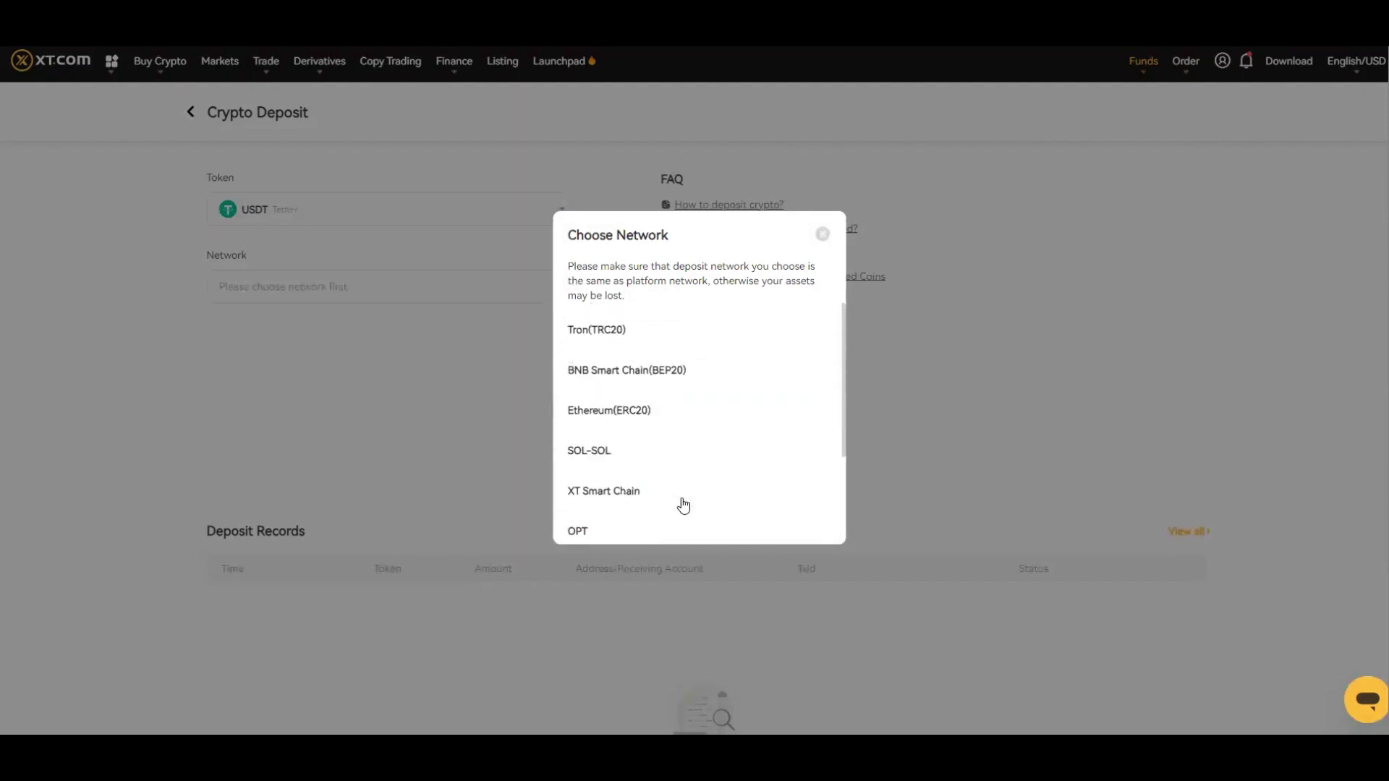
left_click(606, 333)
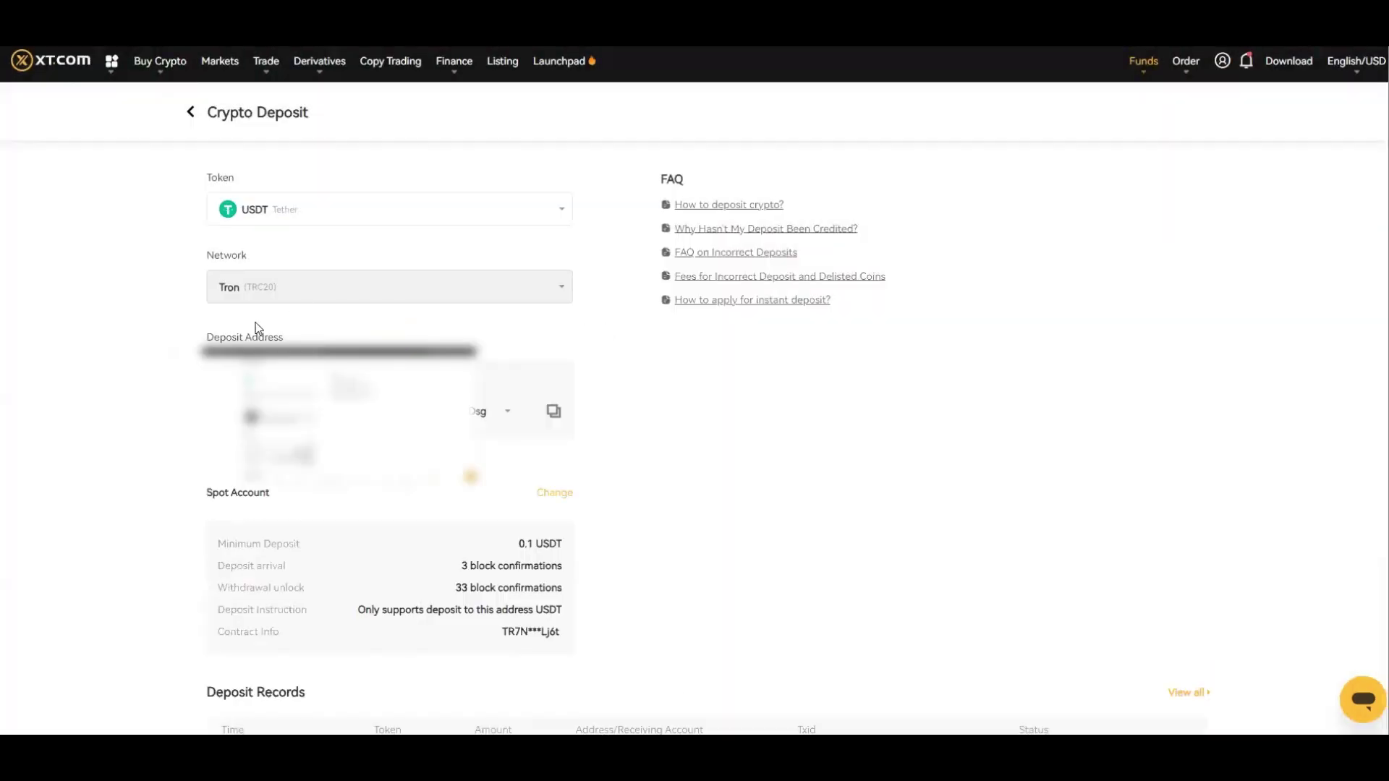
Step: Copy the USDT TRC20 deposit address
left_click(552, 414)
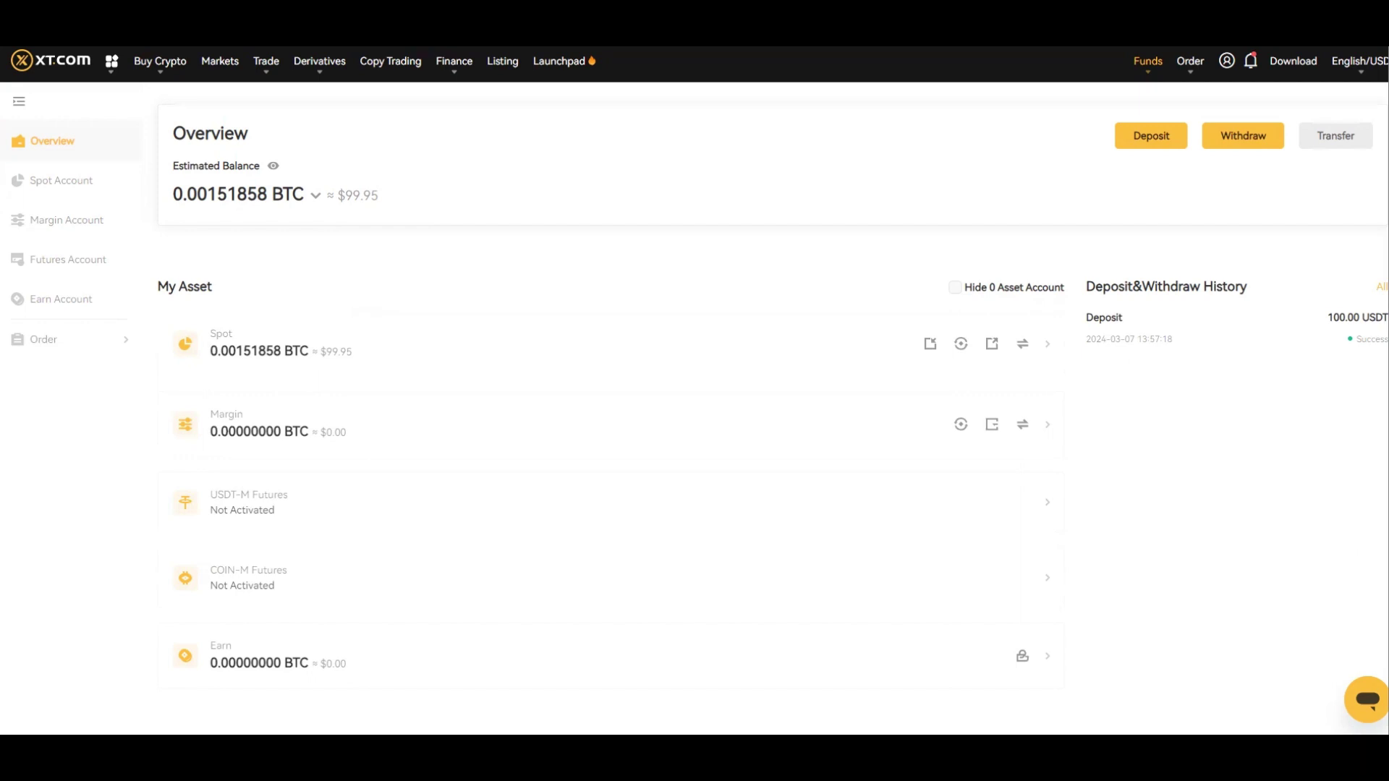
Step: Go to Spot Trading from the Trade menu to reach the BTC/USDT page
mouse_move(265, 65)
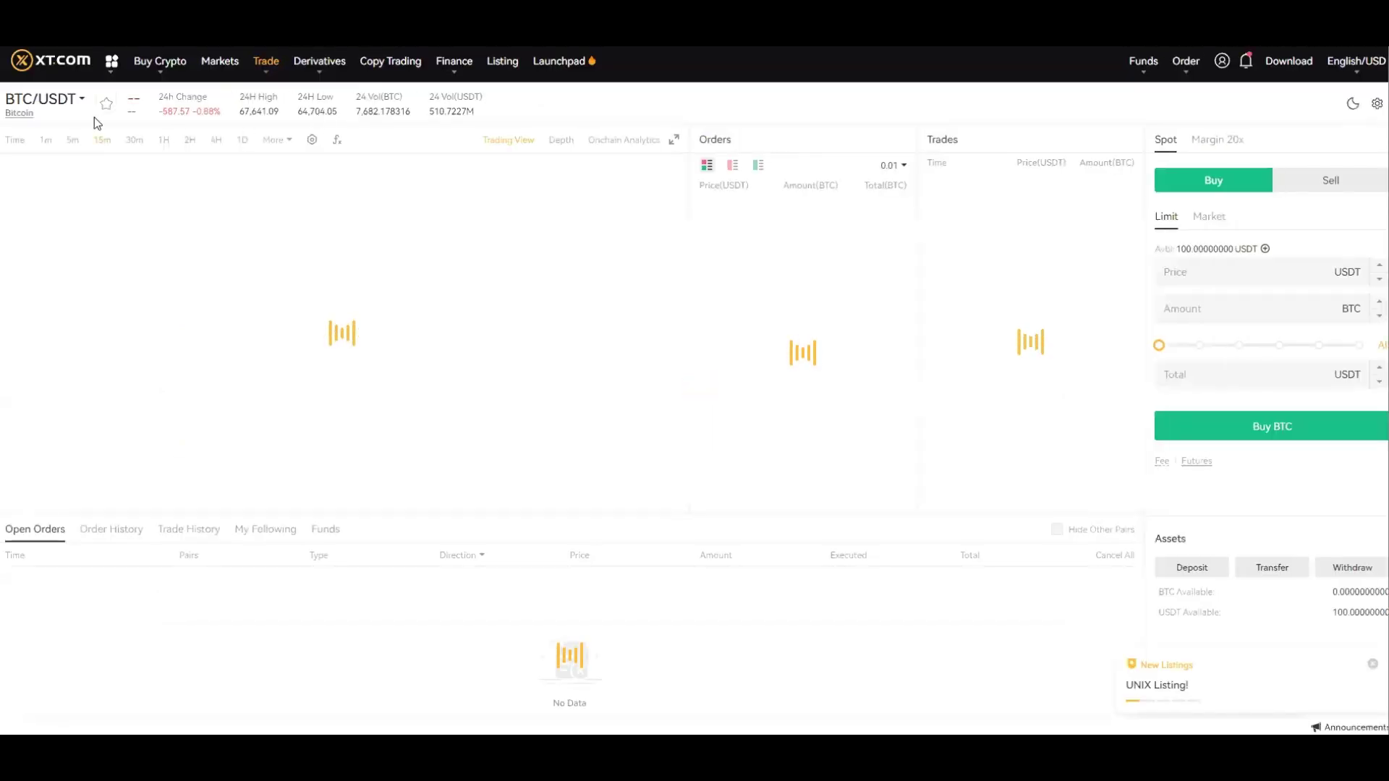
Step: Search 'wys' and switch the trading pair to WYS/USDT
mouse_move(38, 110)
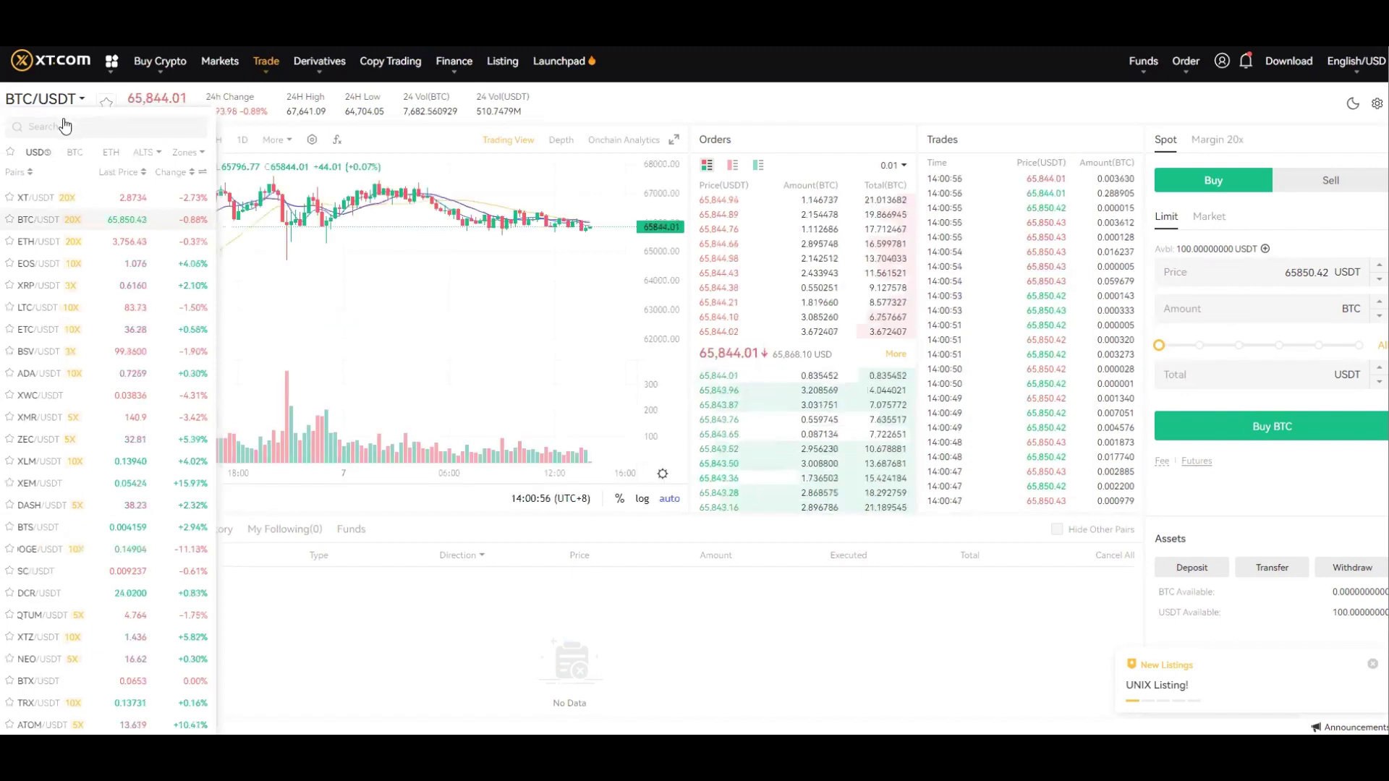
left_click(62, 126)
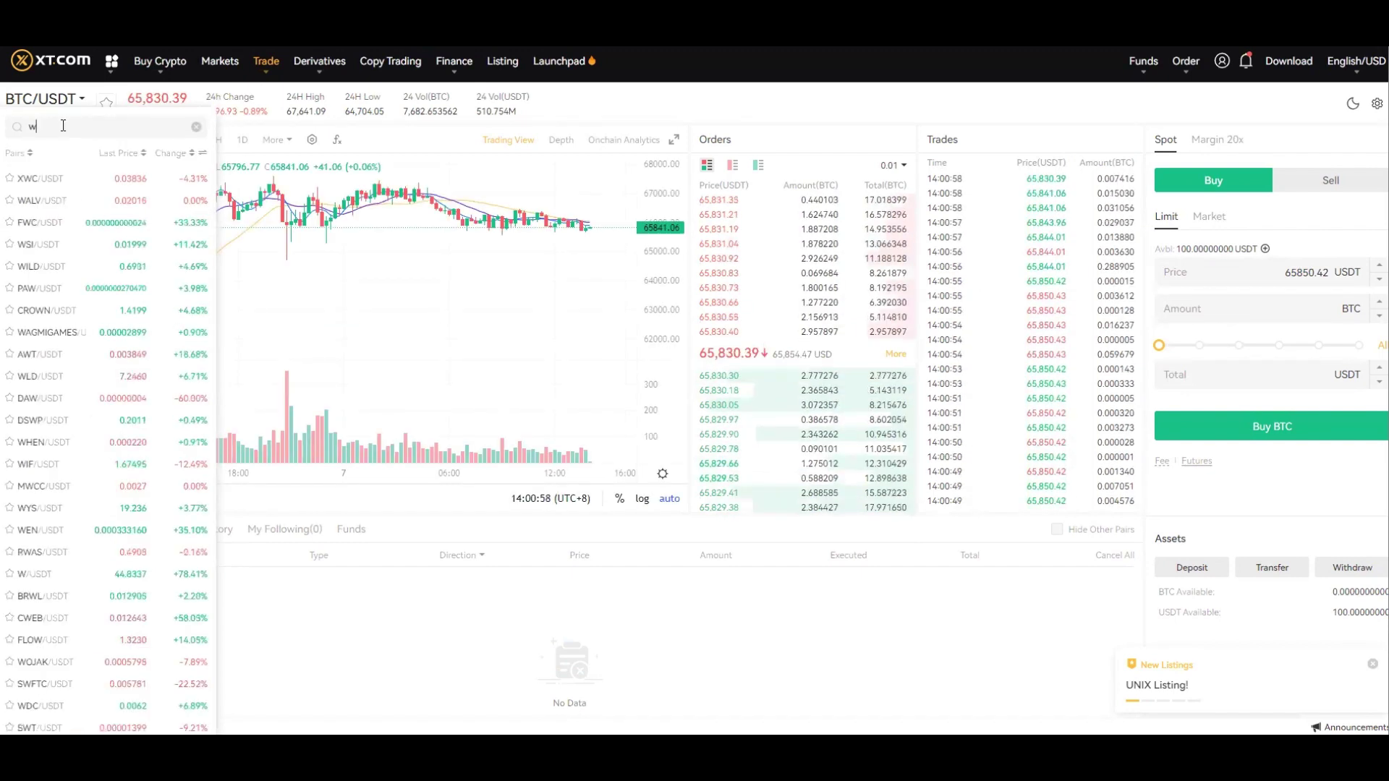
type("wys")
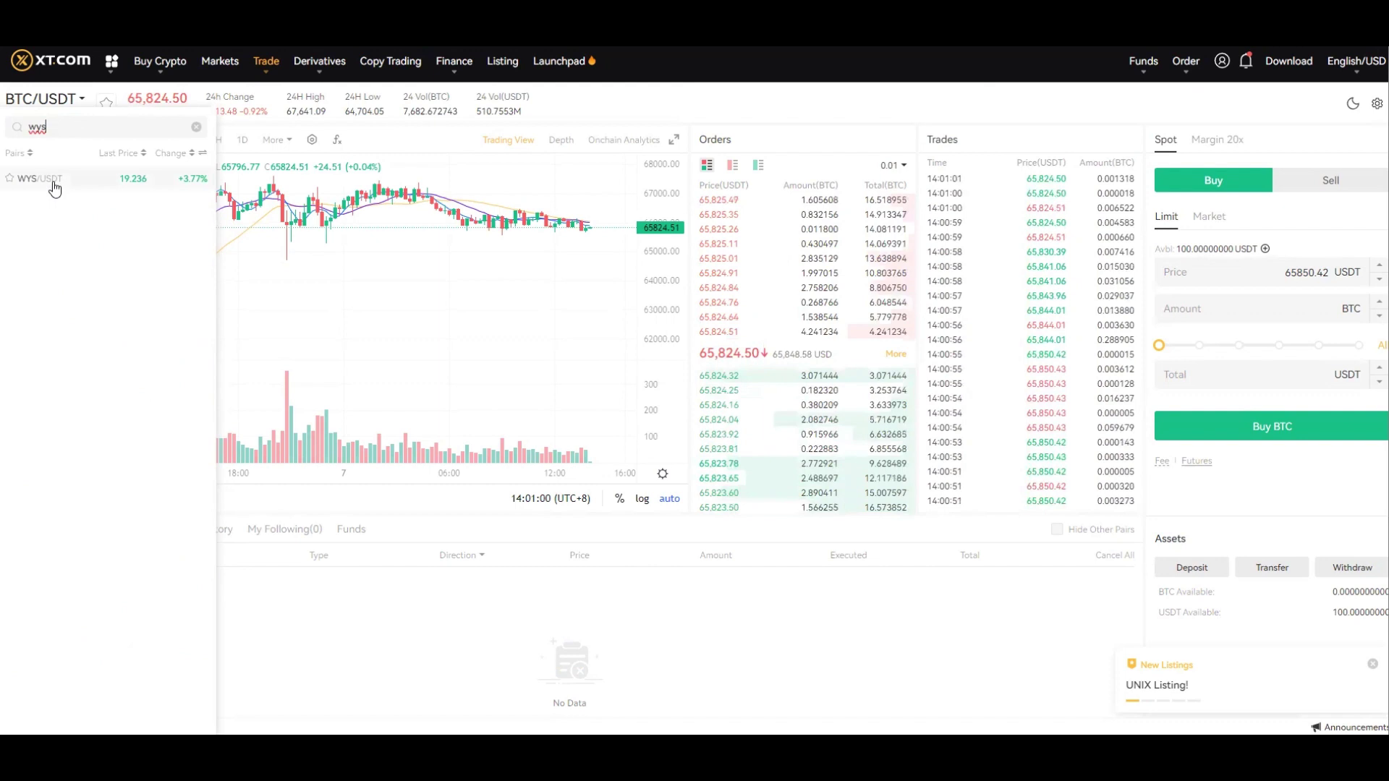
left_click(53, 186)
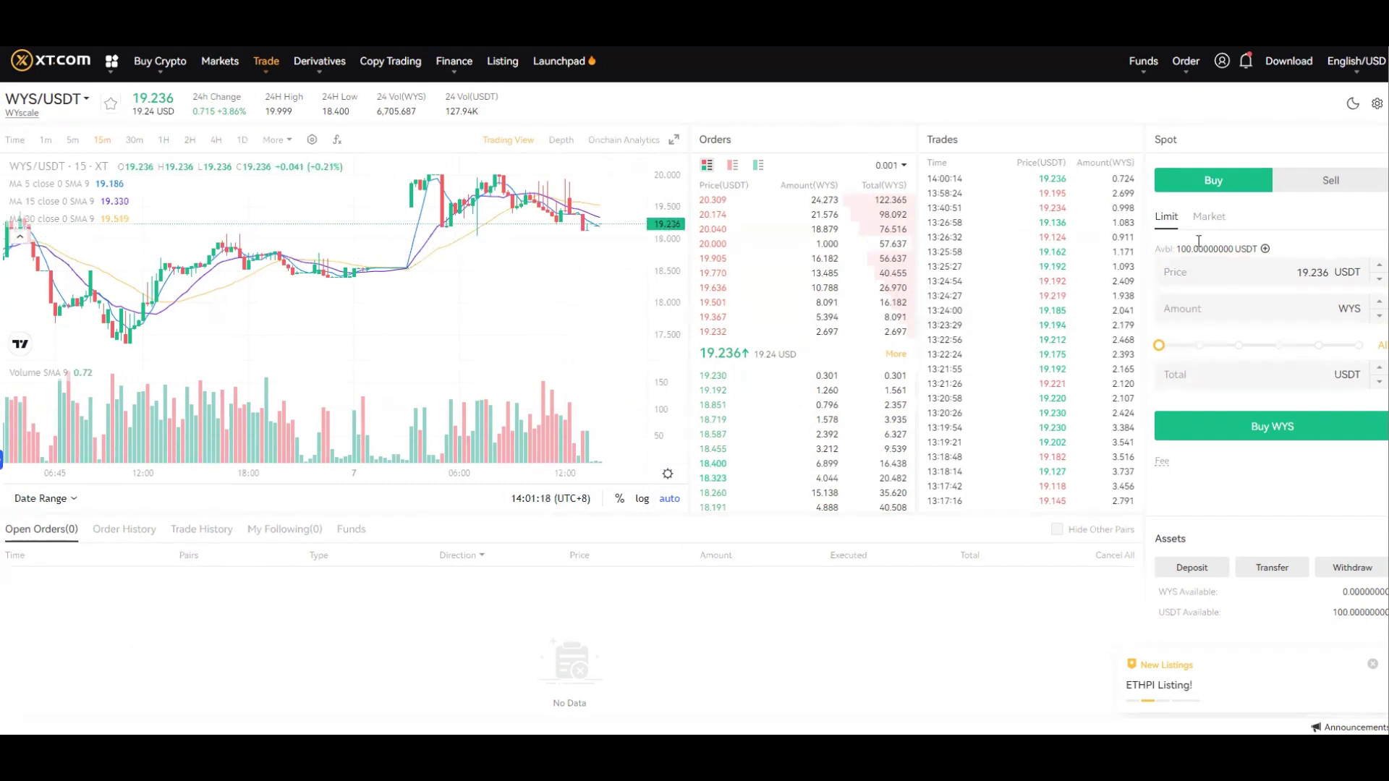
Step: Place and confirm a market buy of WYS with a 19.236 USDT total
left_click(1214, 221)
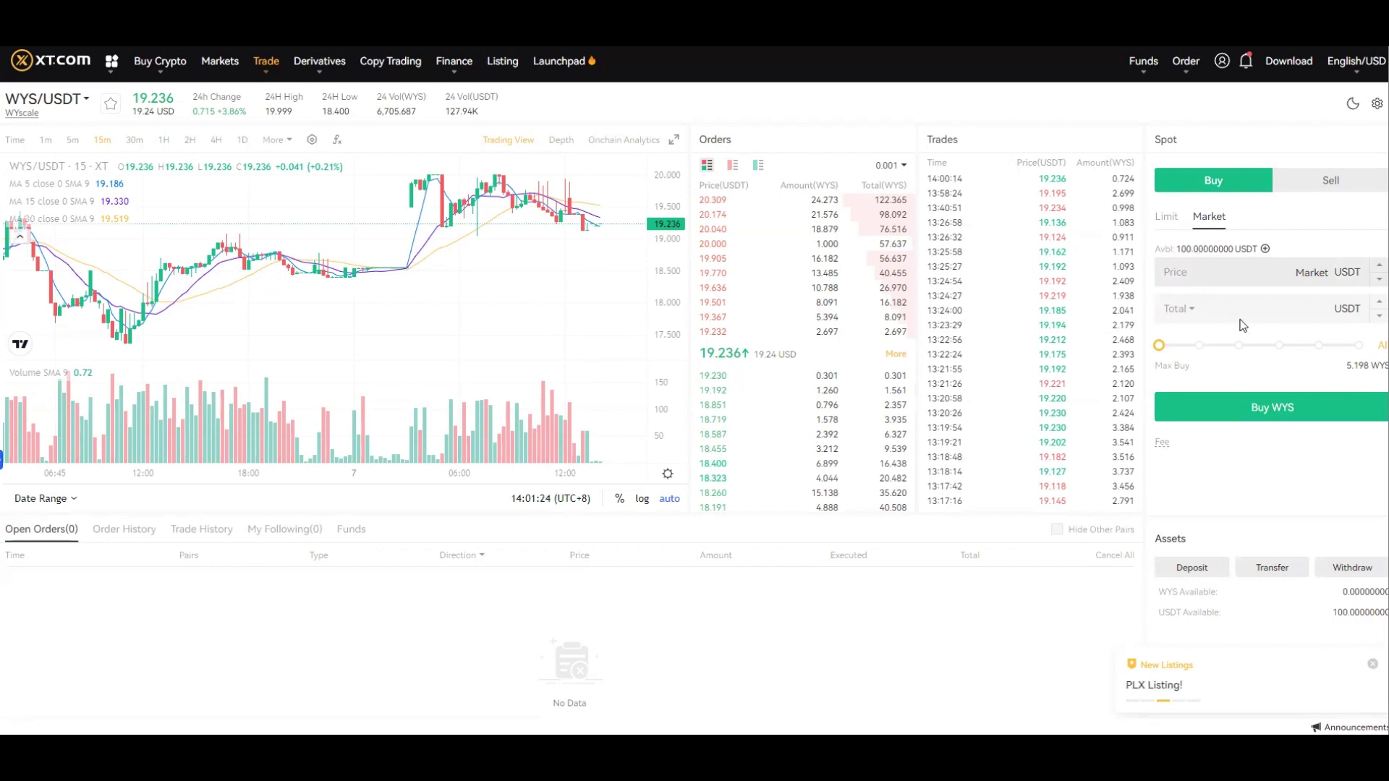
left_click(1207, 309)
left_click(1212, 275)
left_click(1212, 310)
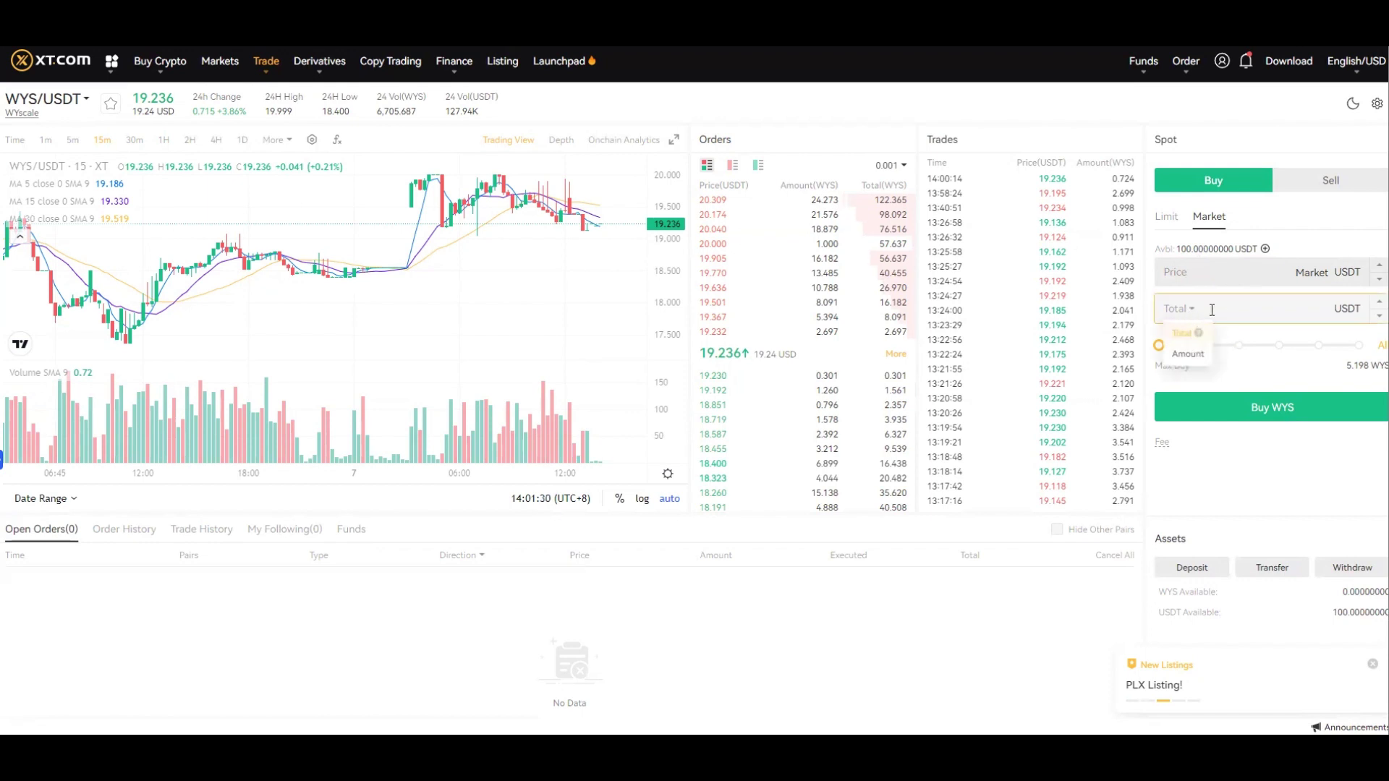
left_click(1189, 273)
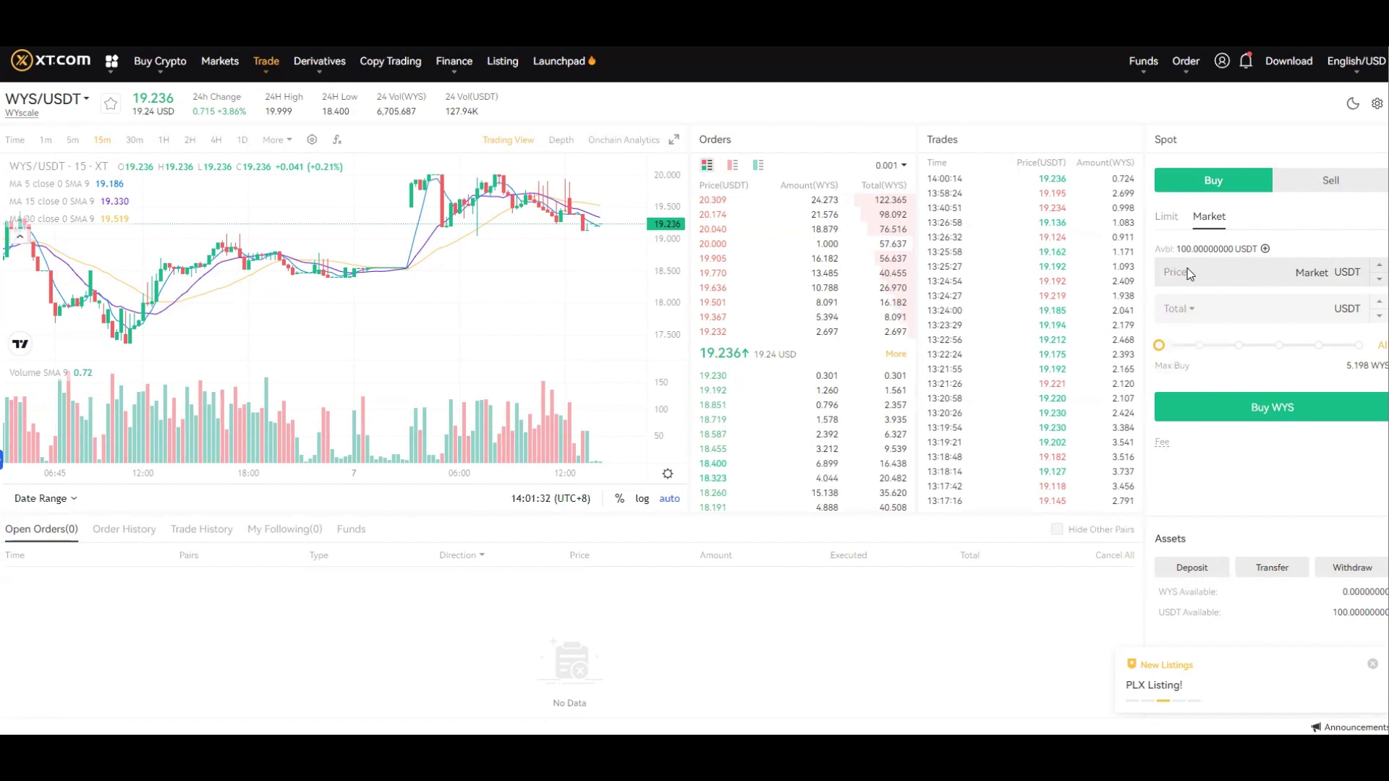
left_click(1241, 313)
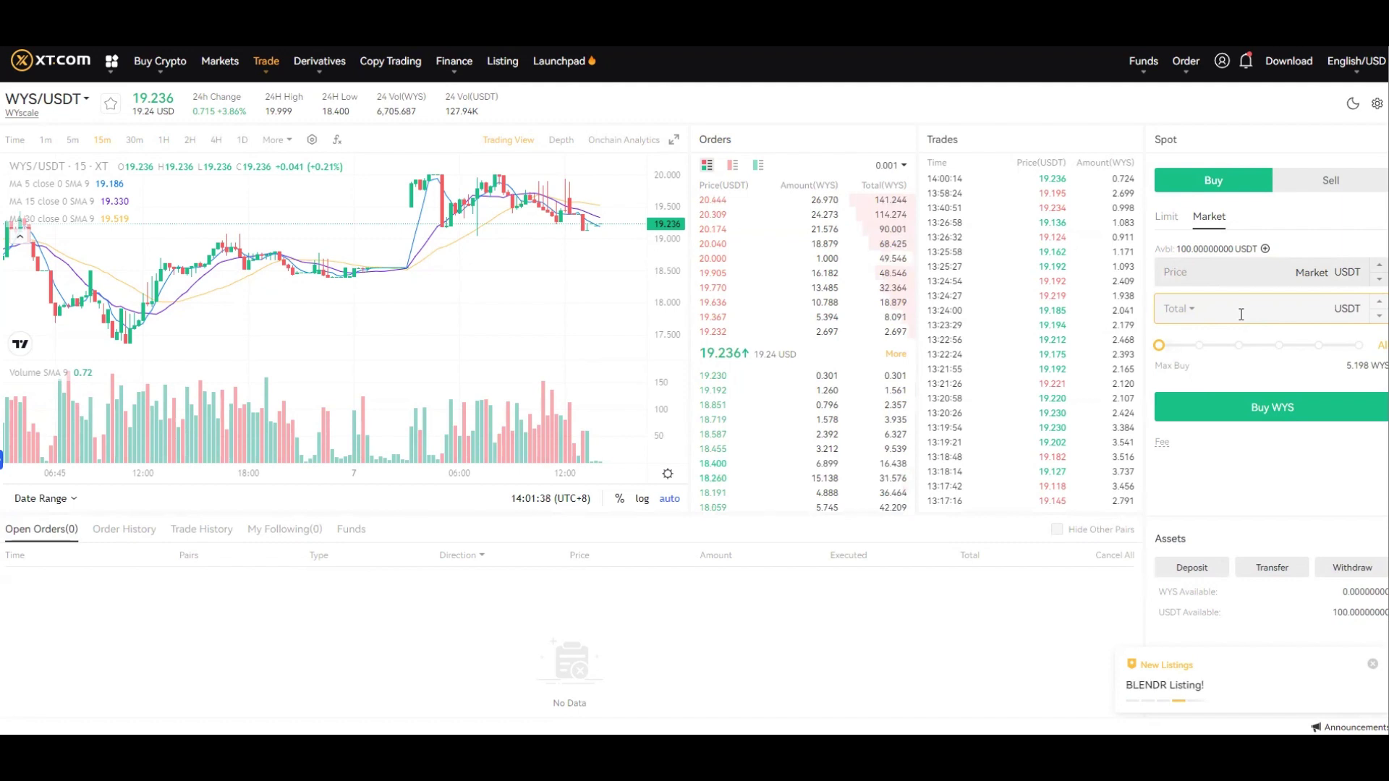
type("19.2")
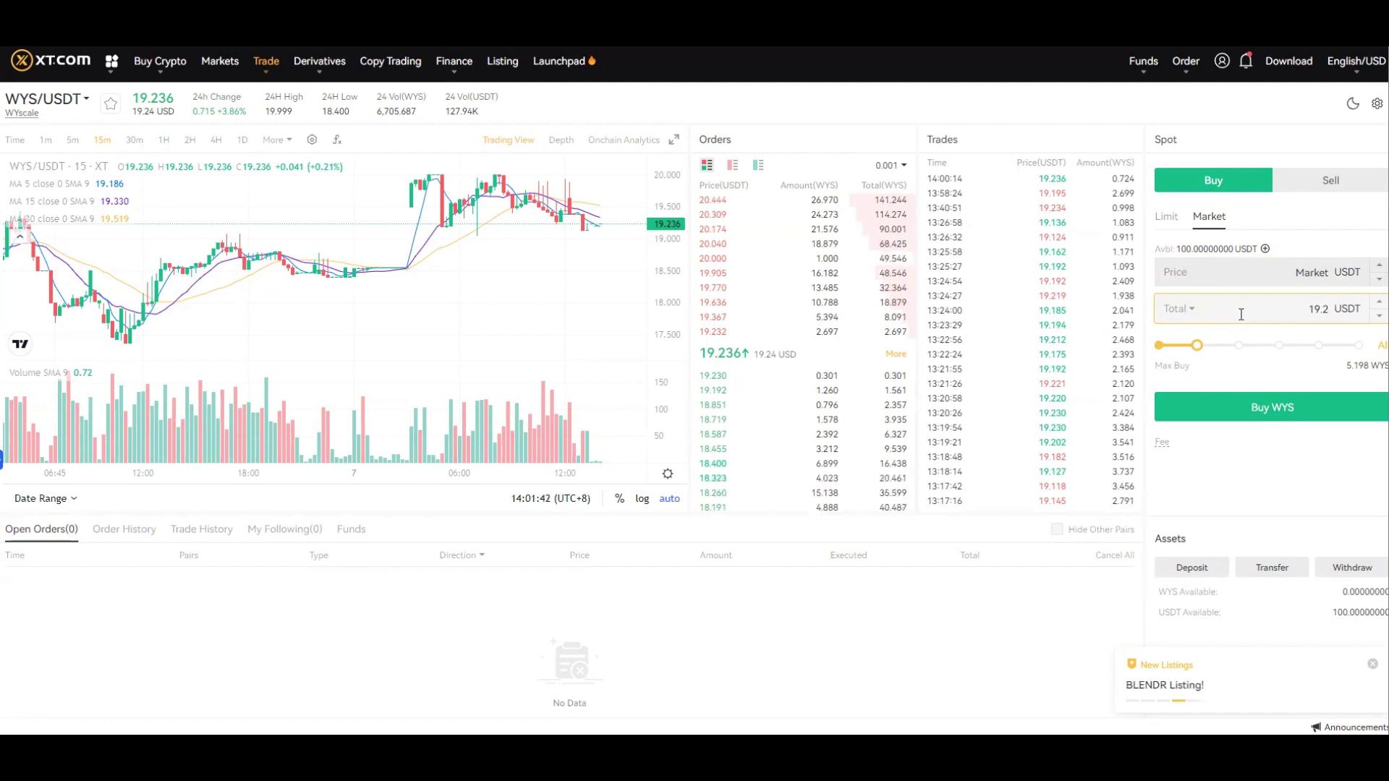
type("36")
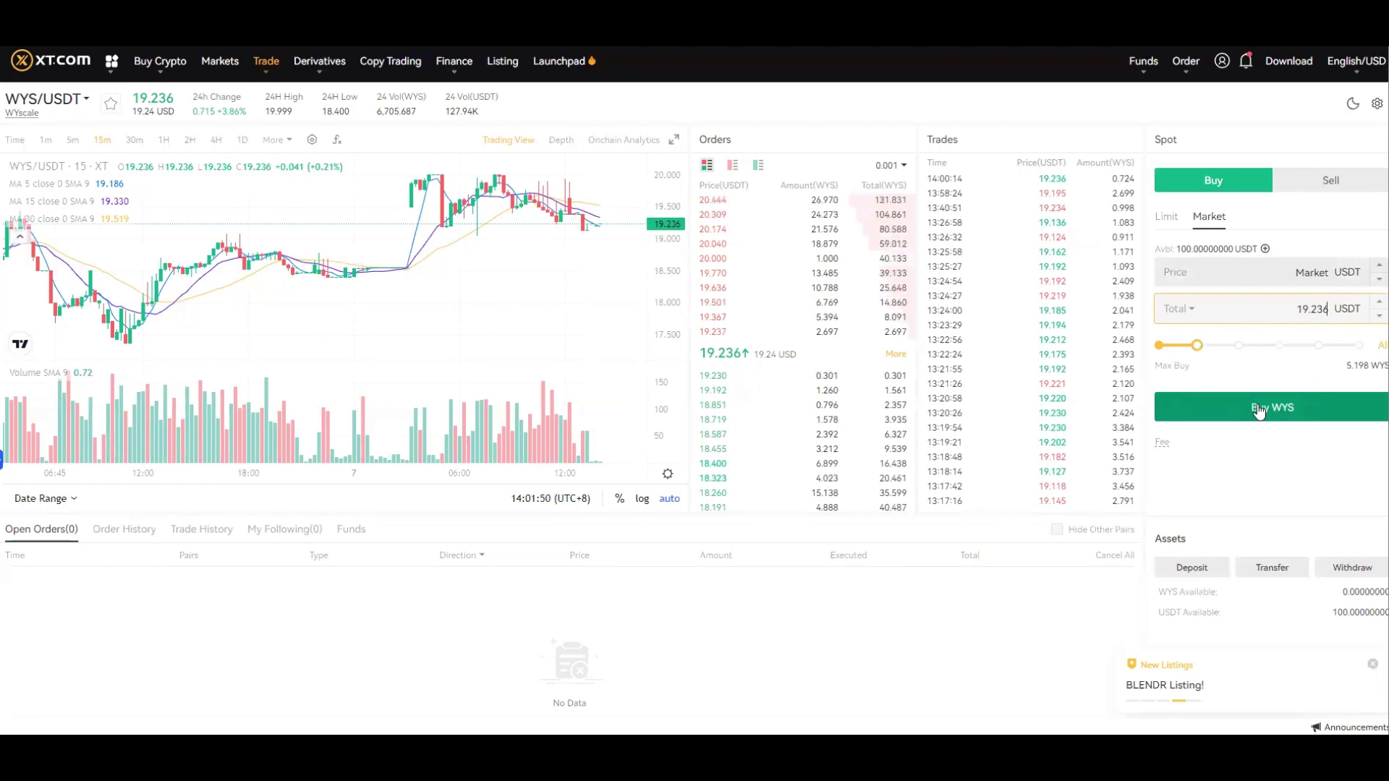
left_click(1195, 347)
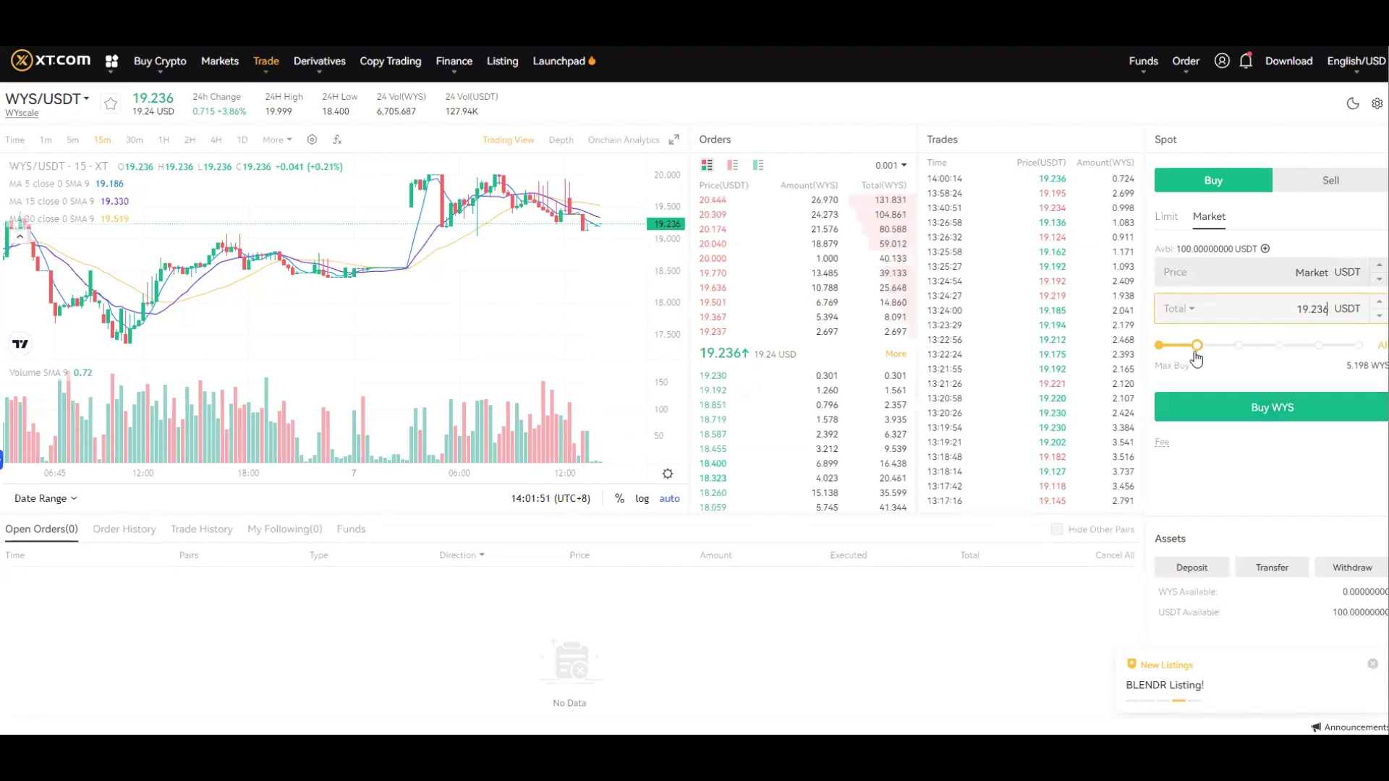
left_click(1265, 408)
left_click(663, 463)
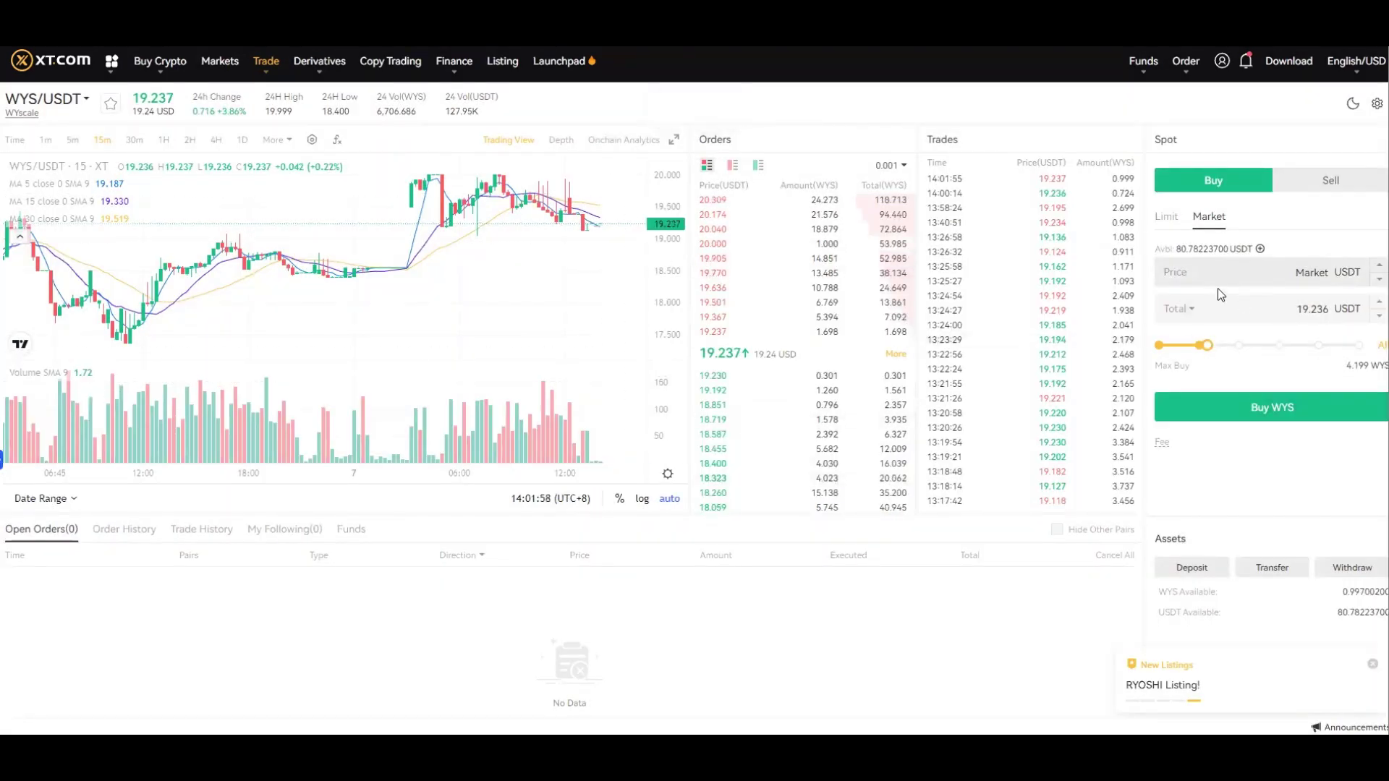
Step: Place and confirm a limit buy of 2 WYS at 19.22 USDT (38.44 total)
left_click(1165, 217)
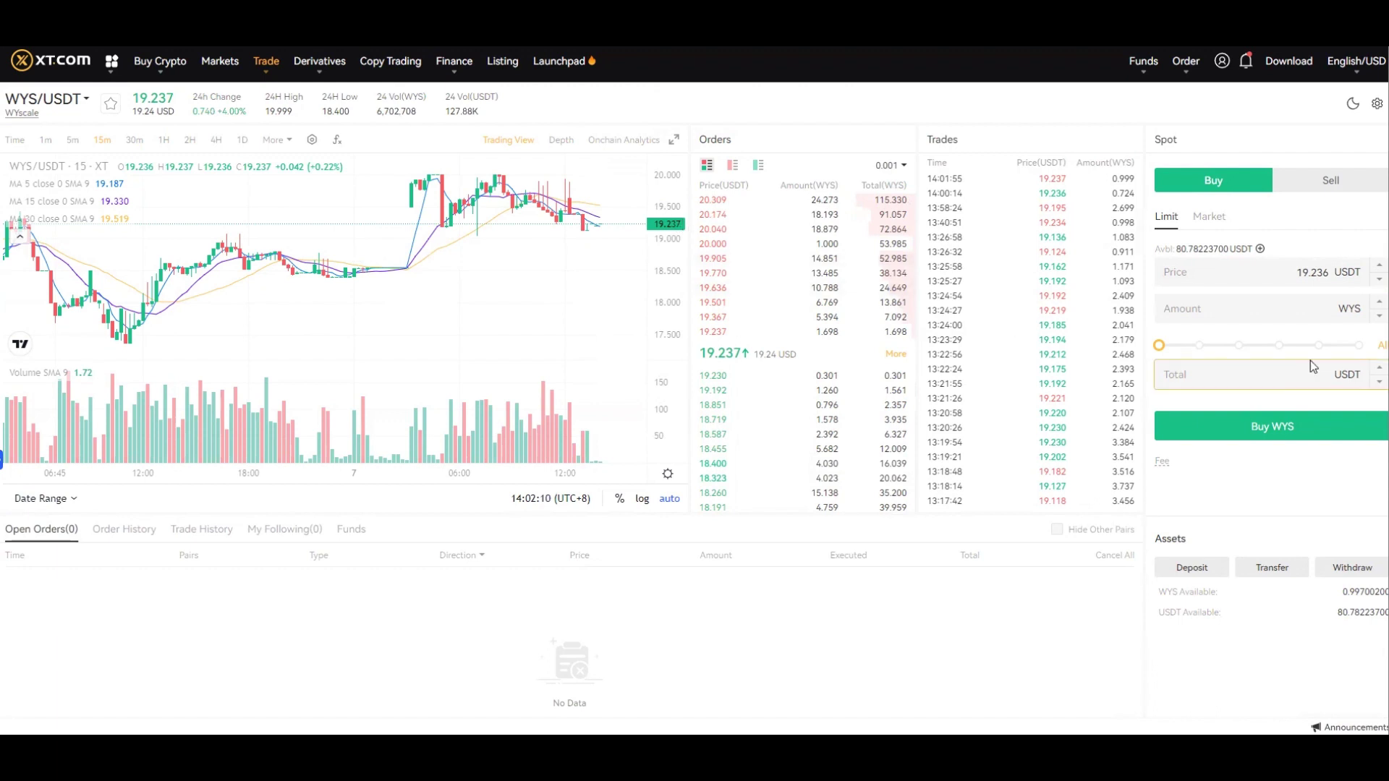
left_click_drag(1314, 272, 1330, 279)
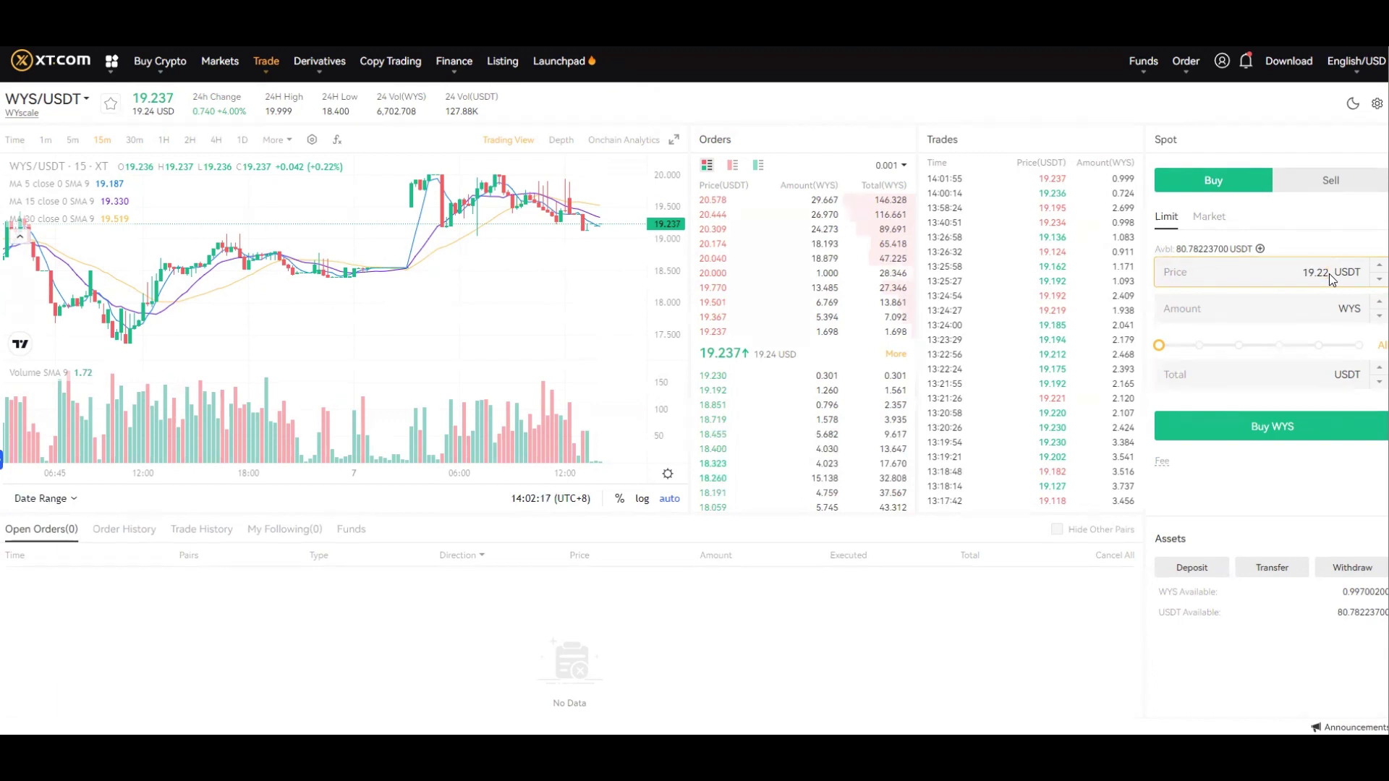
left_click(1213, 307)
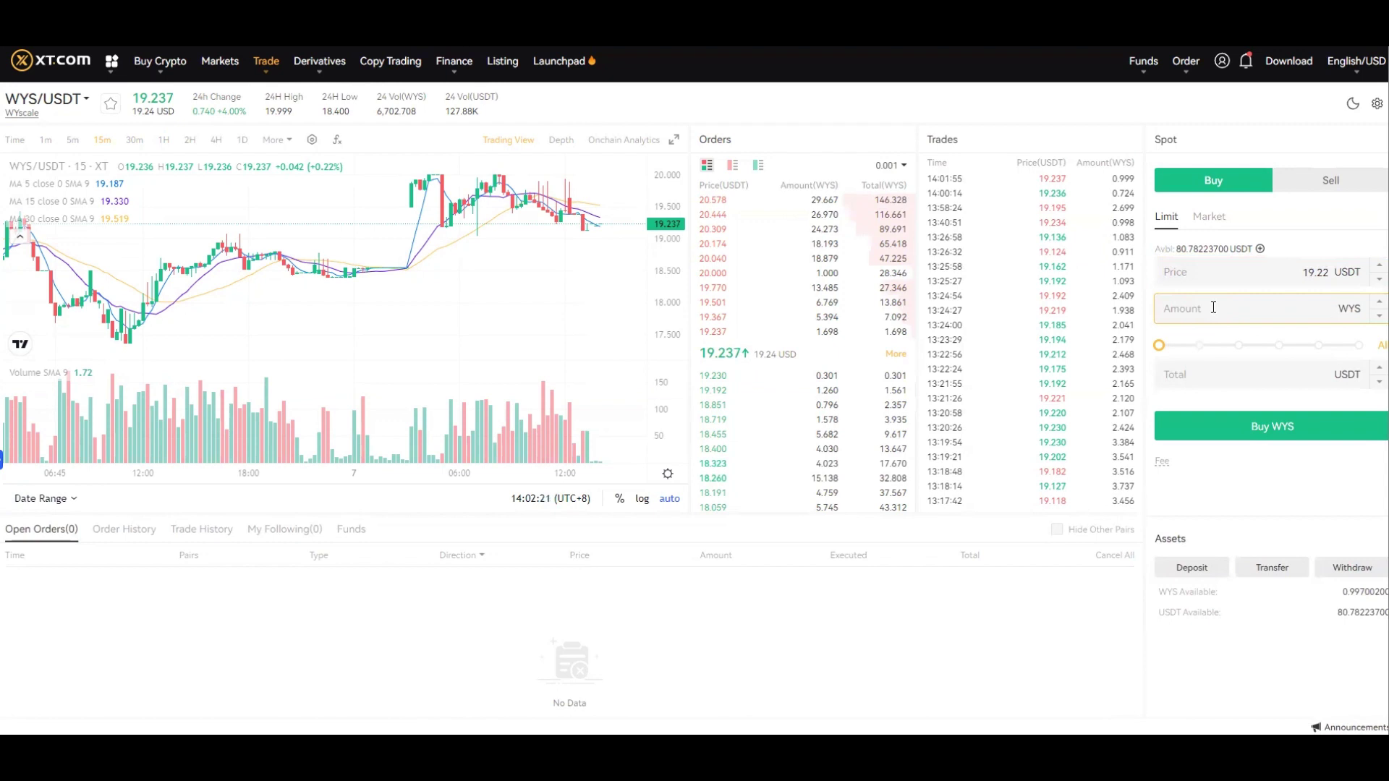
type("2")
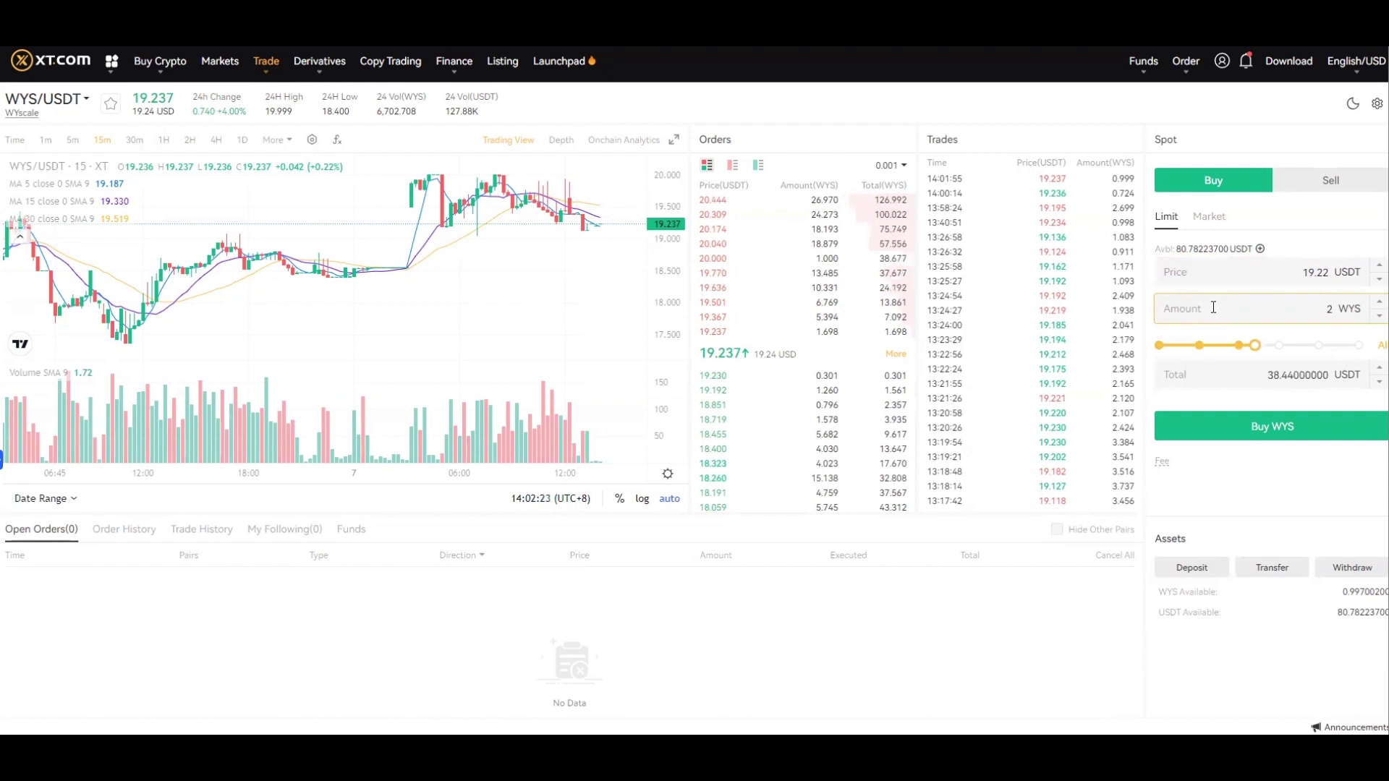
left_click(1274, 427)
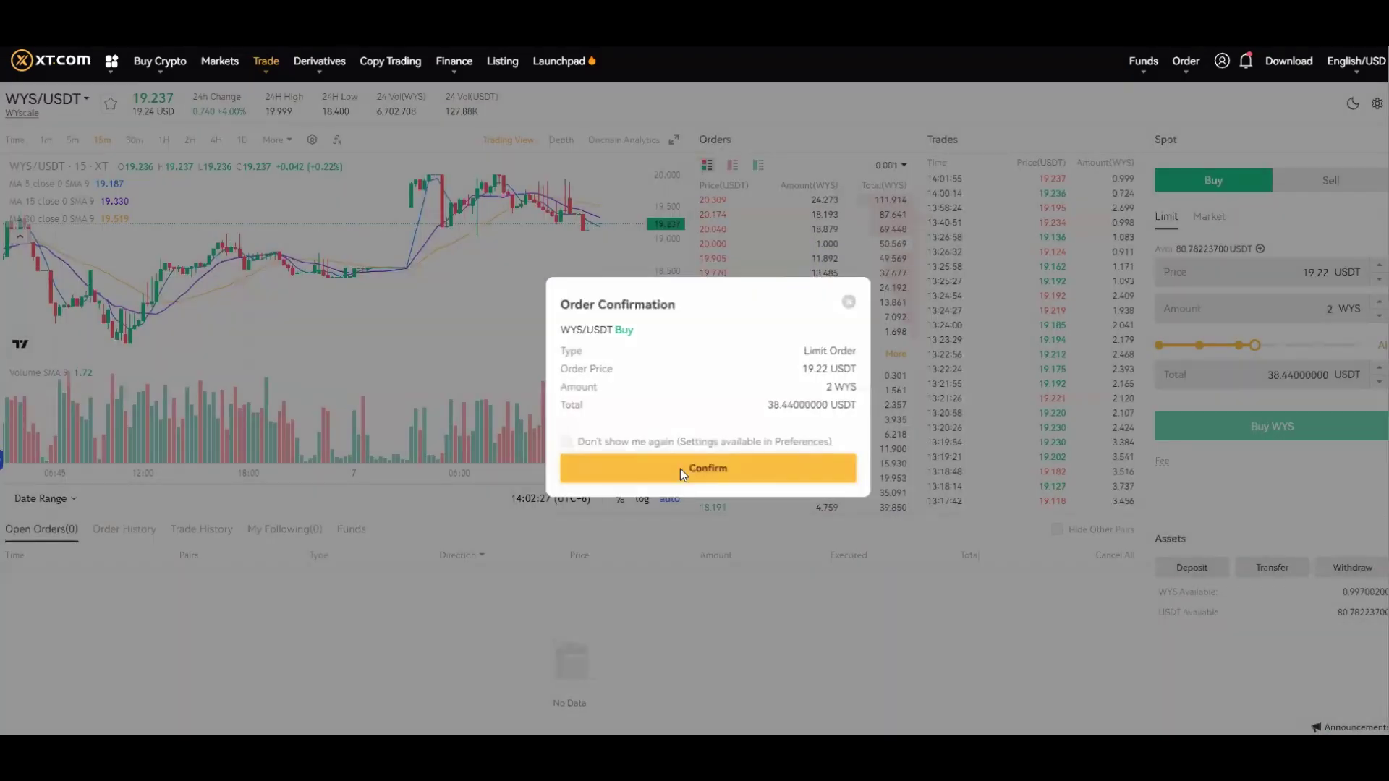
left_click(681, 470)
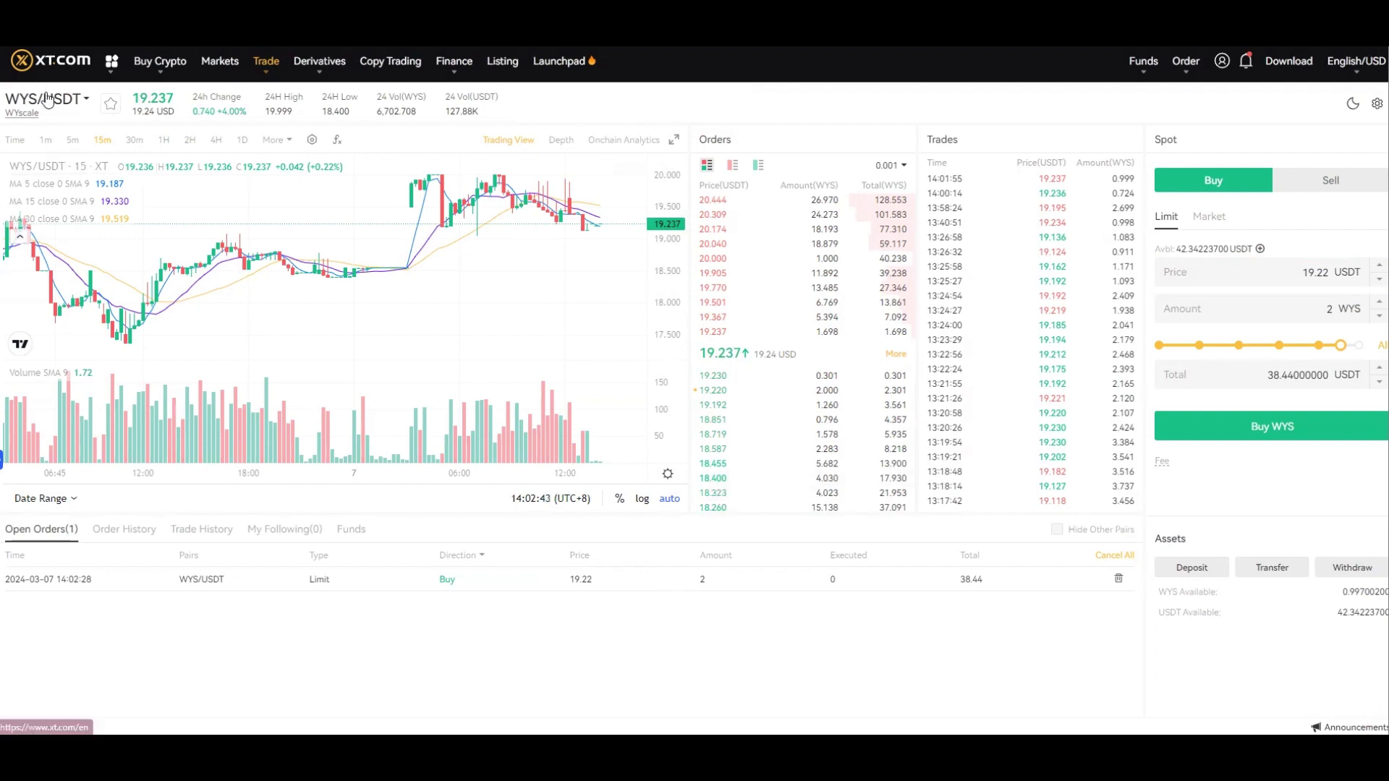
Step: Search 'btc' to switch the trading pair to BTC/USDT and show the Sell order form
mouse_move(44, 101)
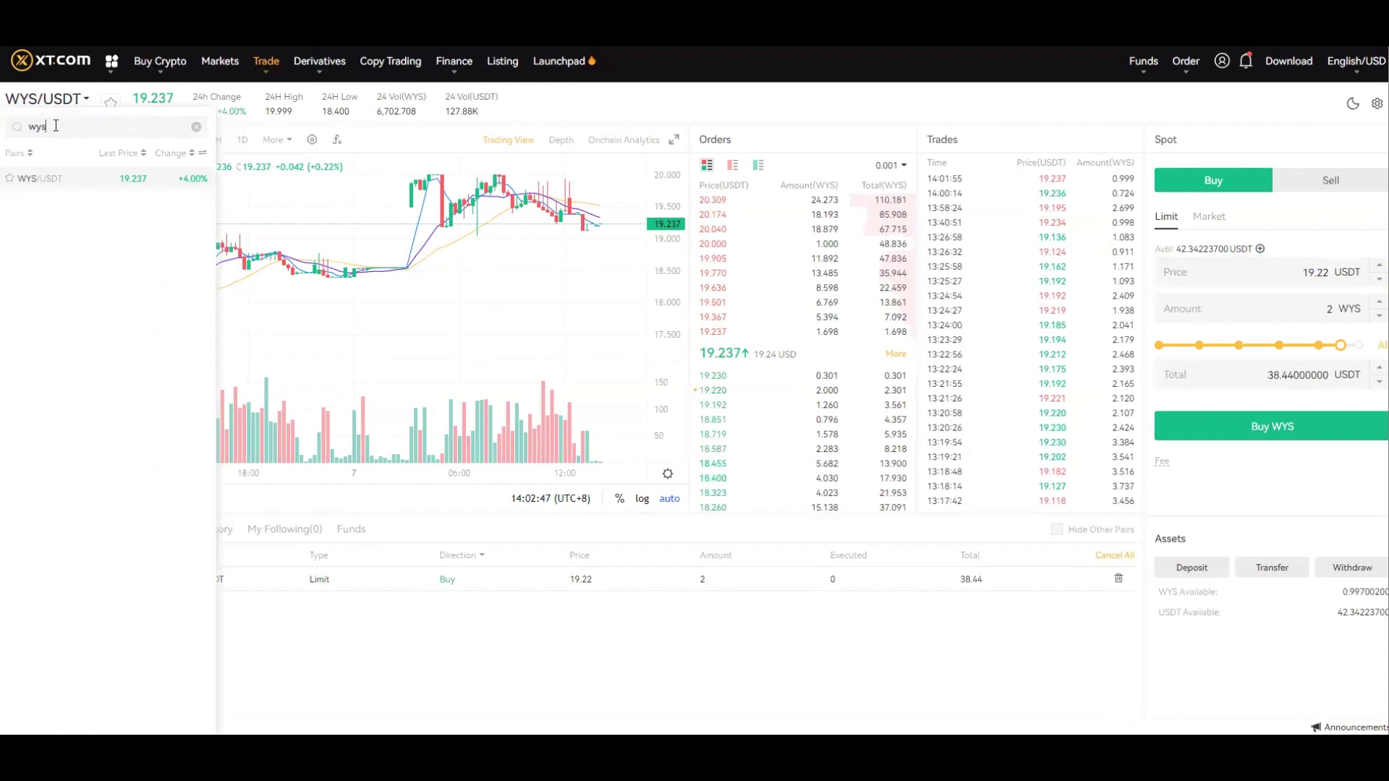
left_click_drag(45, 128, 6, 130)
type("btc")
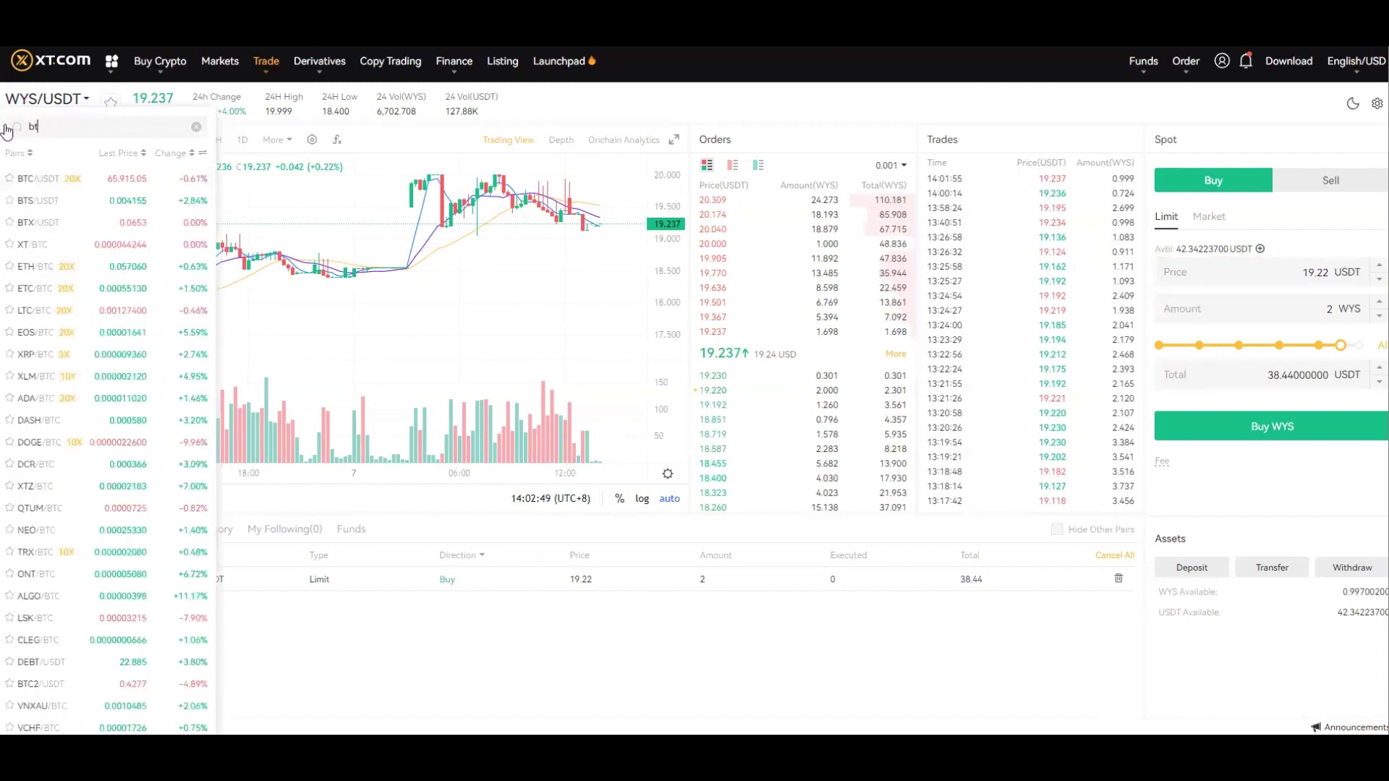
left_click(42, 179)
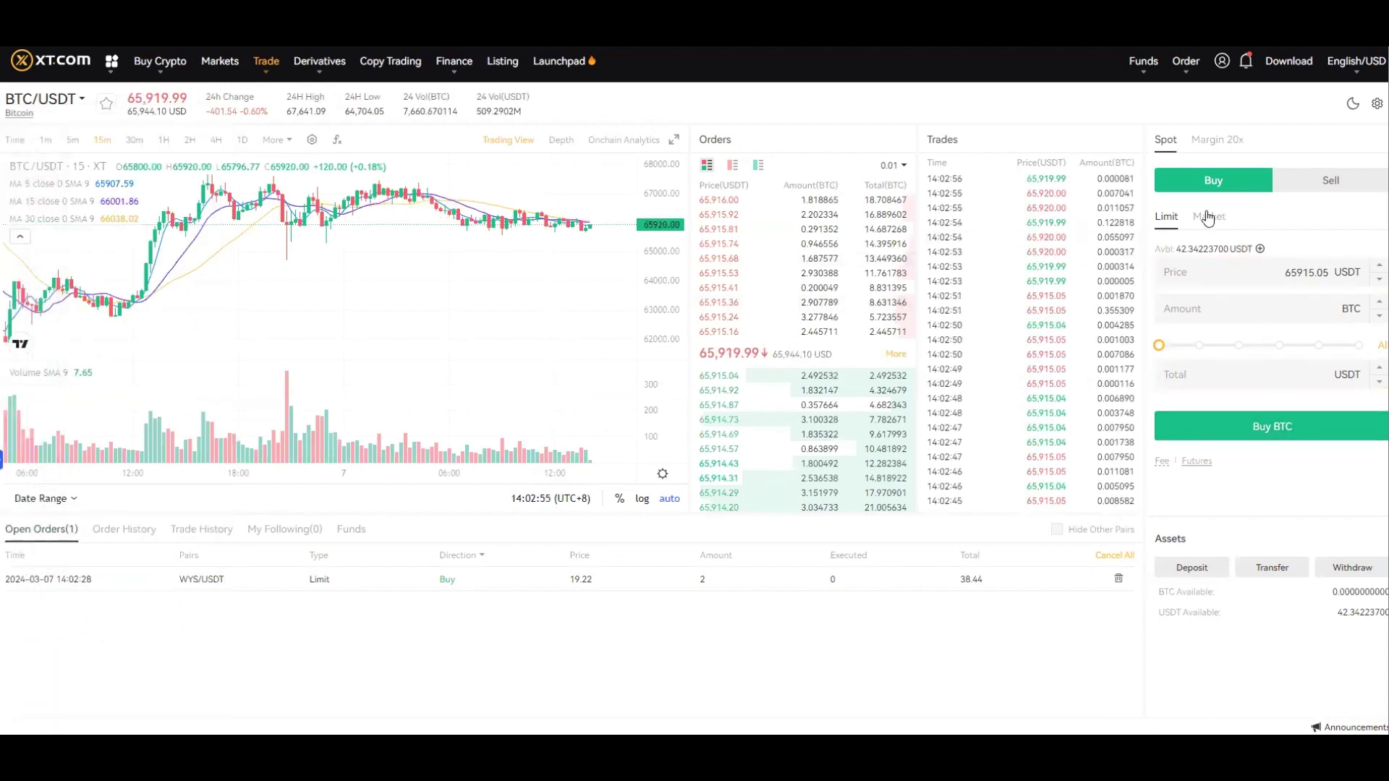
left_click(1317, 177)
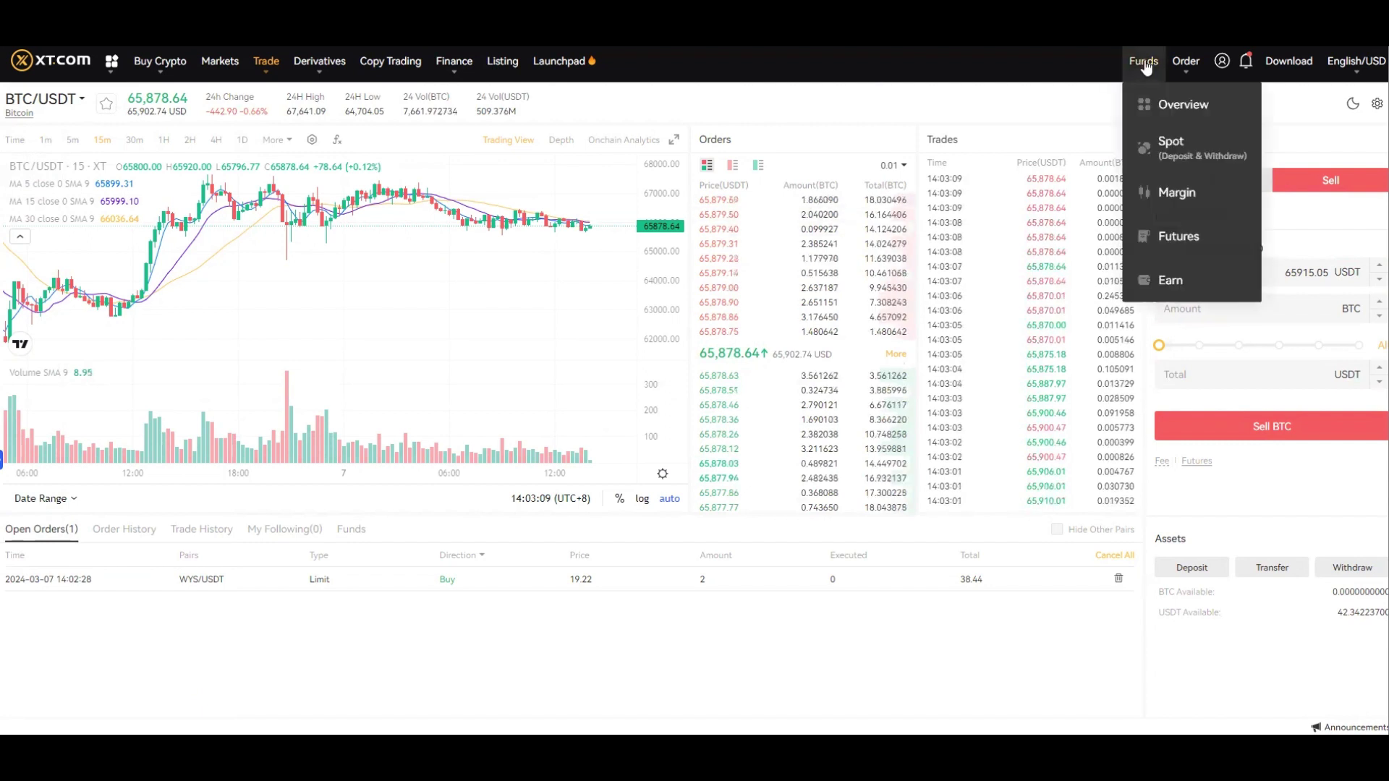
left_click(116, 531)
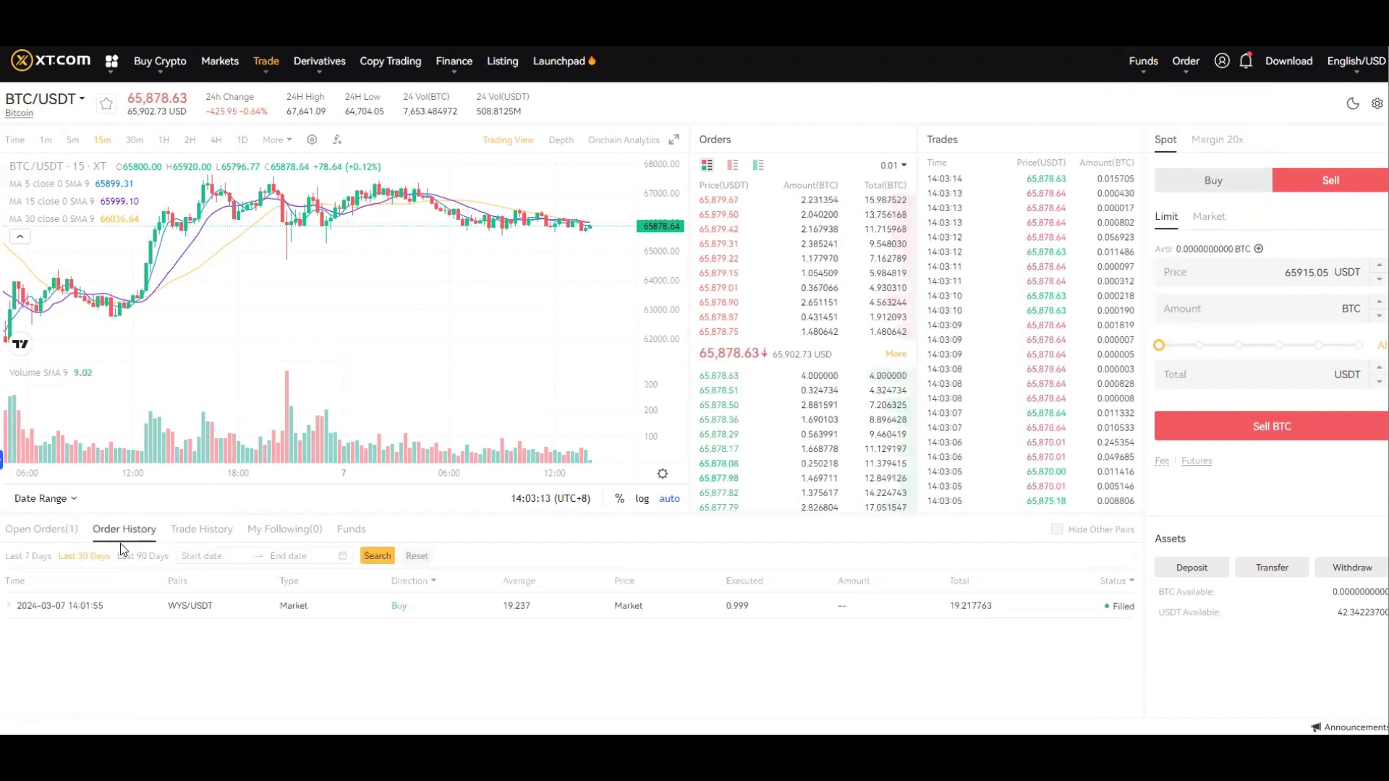
left_click(206, 530)
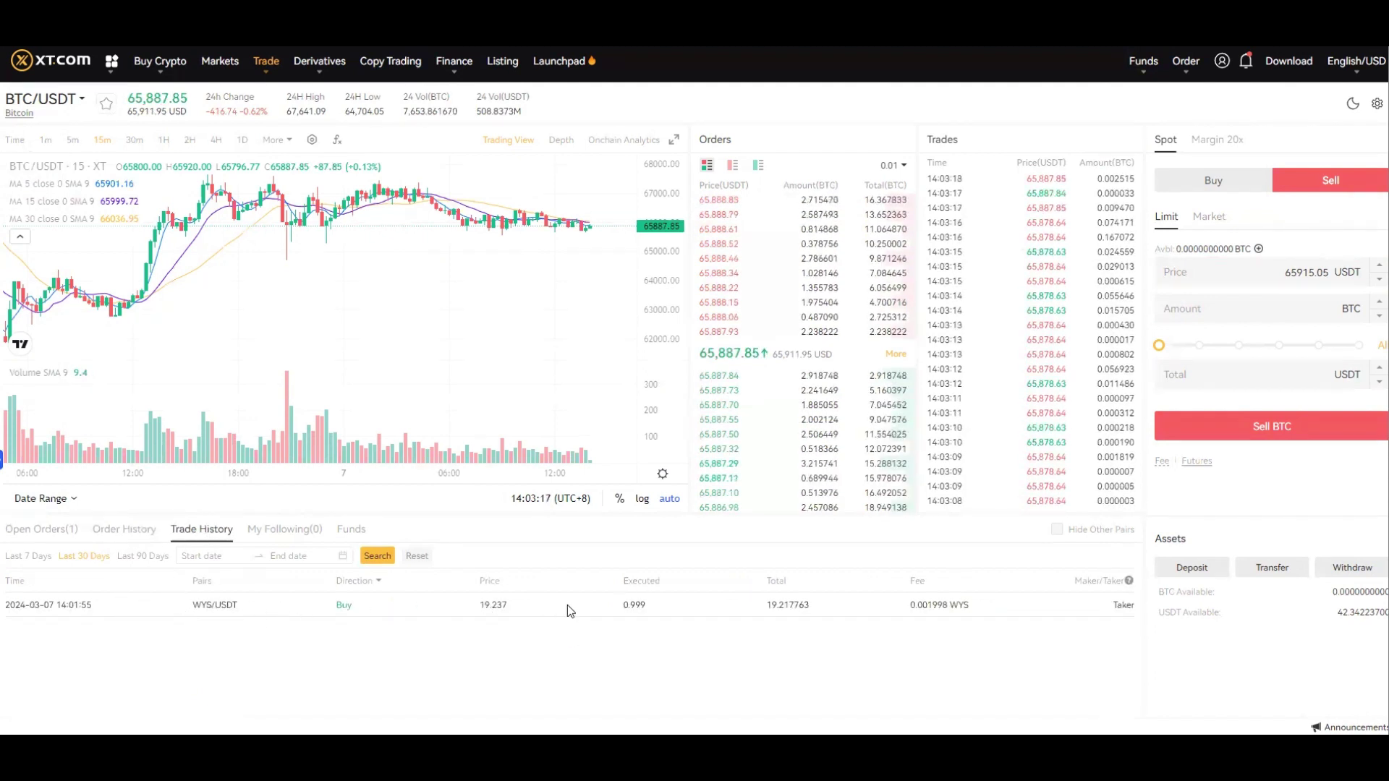
left_click(124, 530)
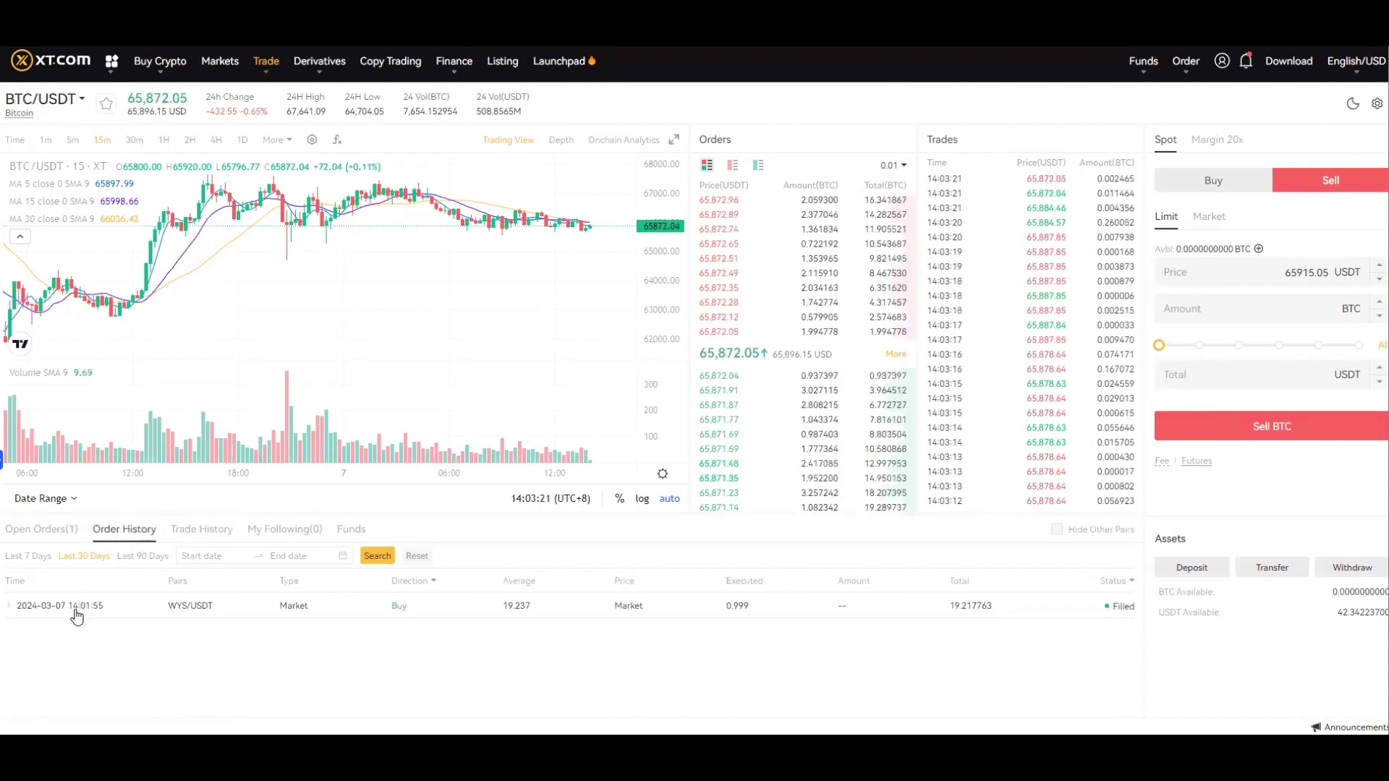
left_click(31, 536)
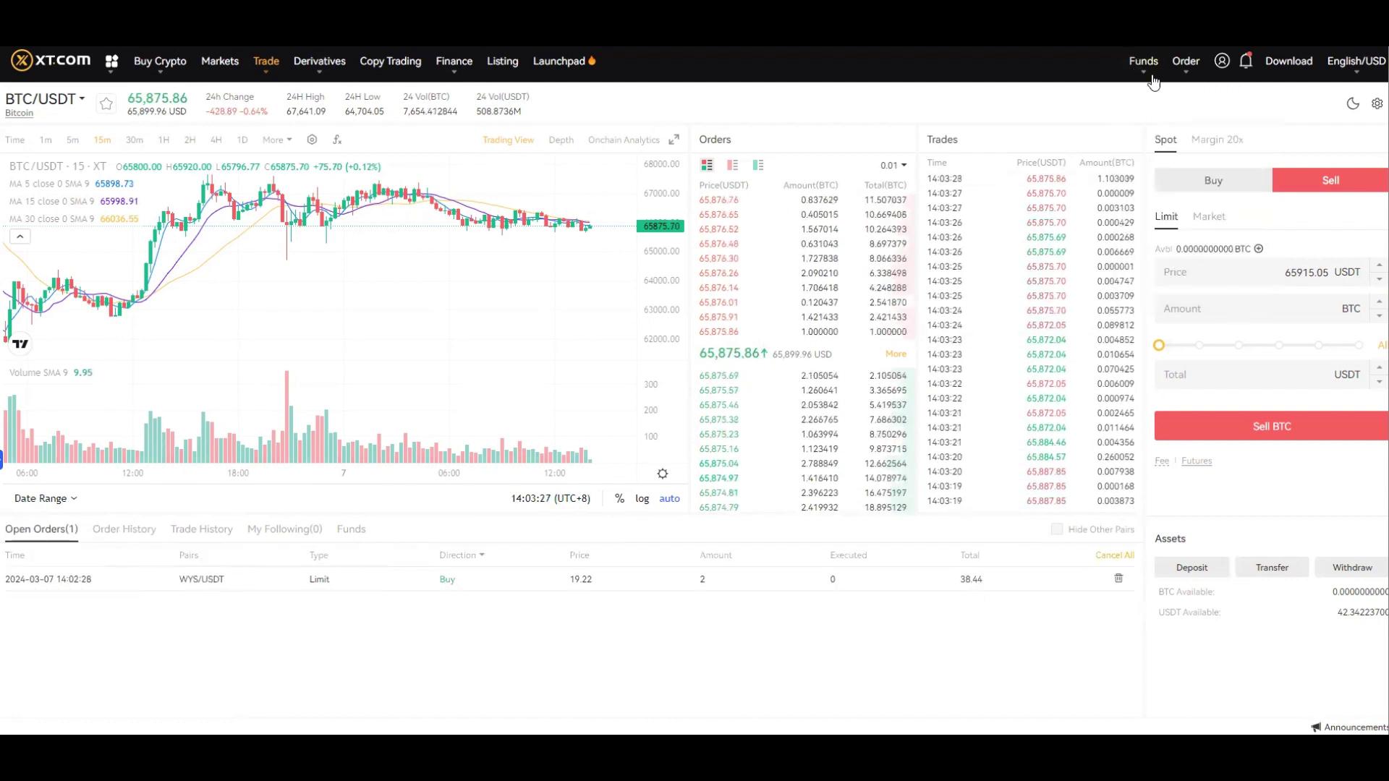
mouse_move(1143, 63)
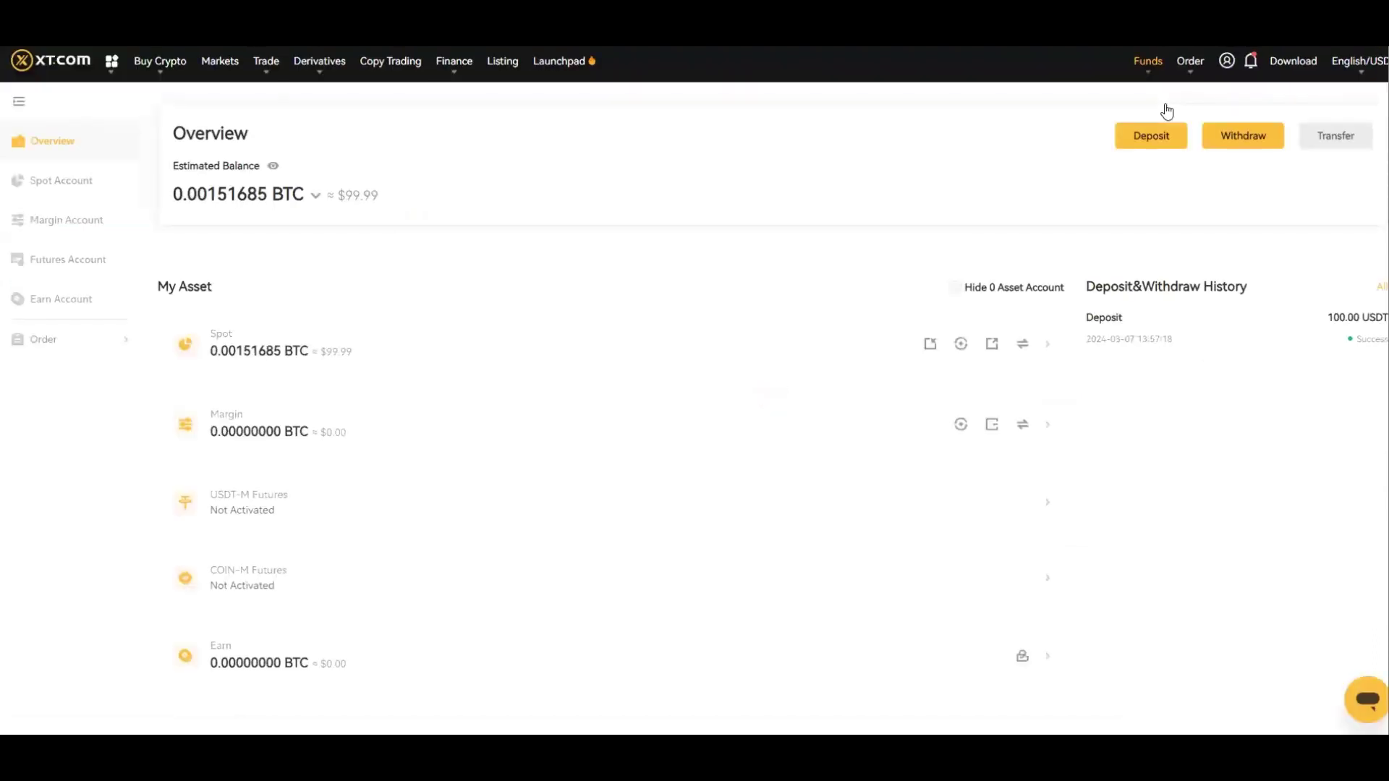
Step: Go to the Spot Account page to view the USDT and WYS balances
left_click(275, 347)
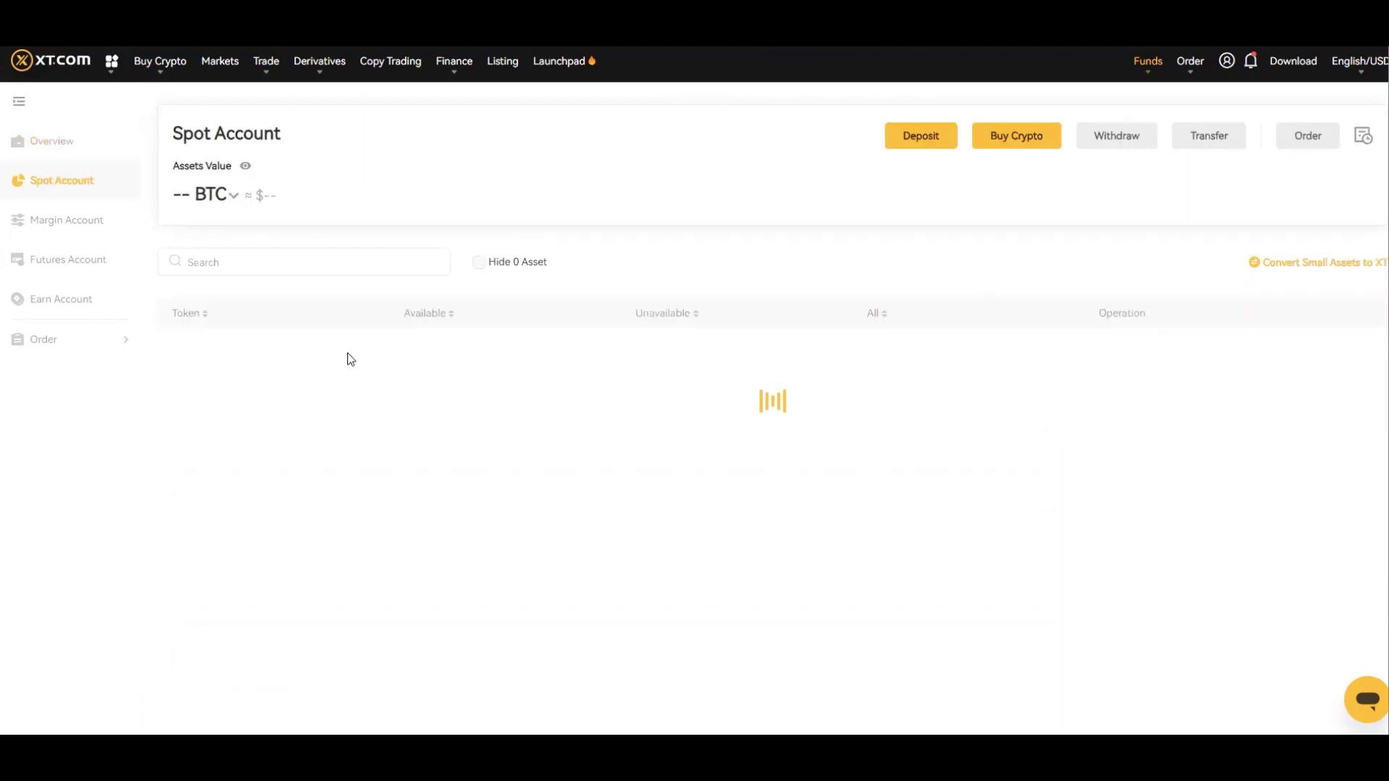